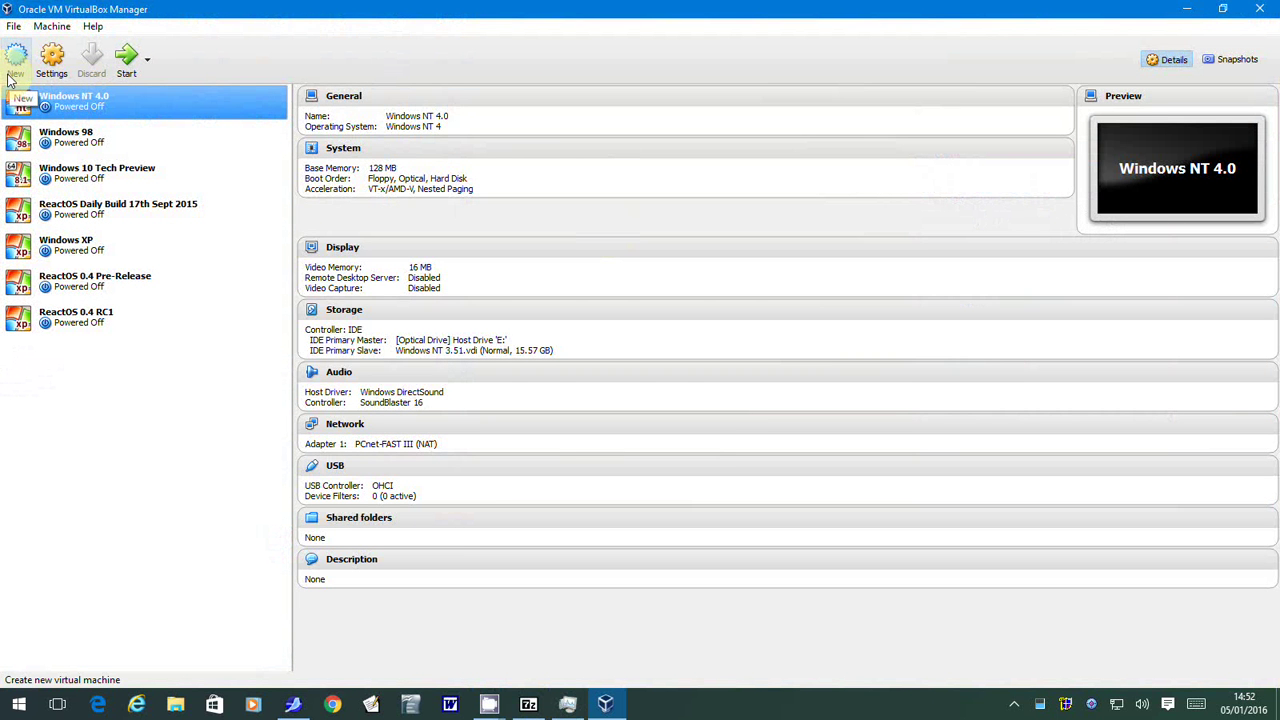
- Create a new VM named 'ReactOS Daily Build 5th January 2015' with version Windows XP (32-bit)
left_click(12, 80)
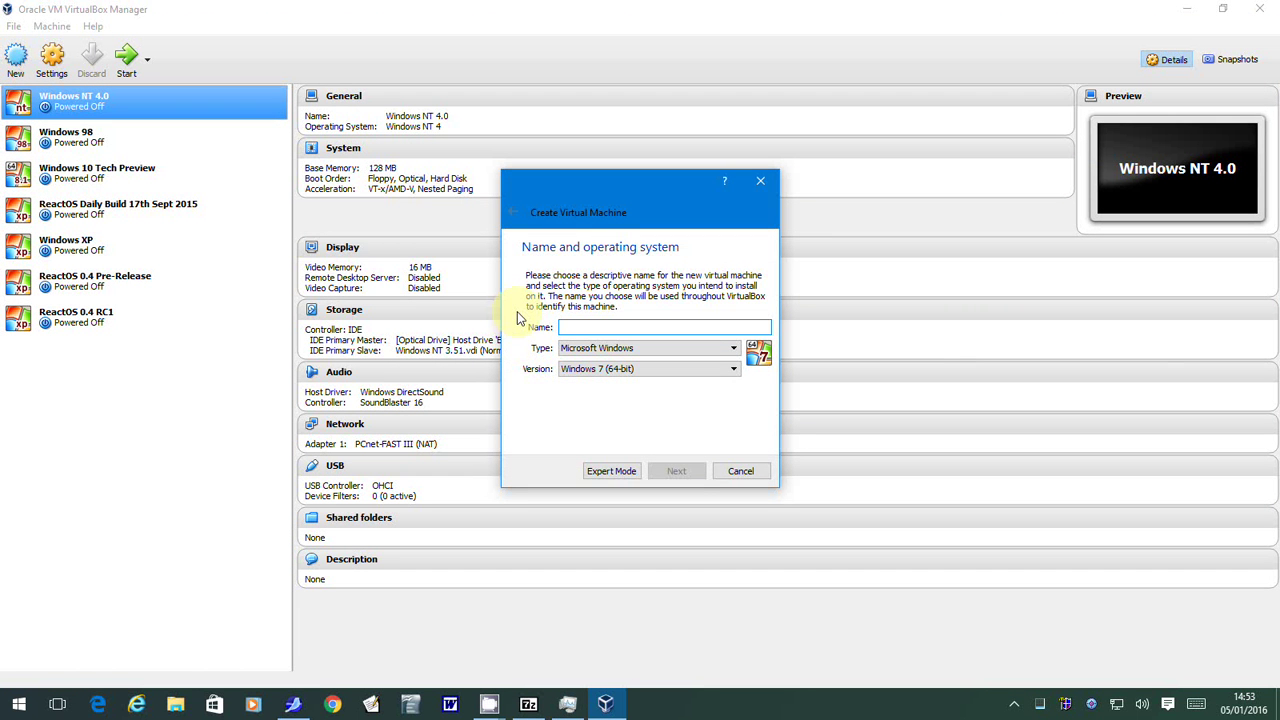
type("ReactO")
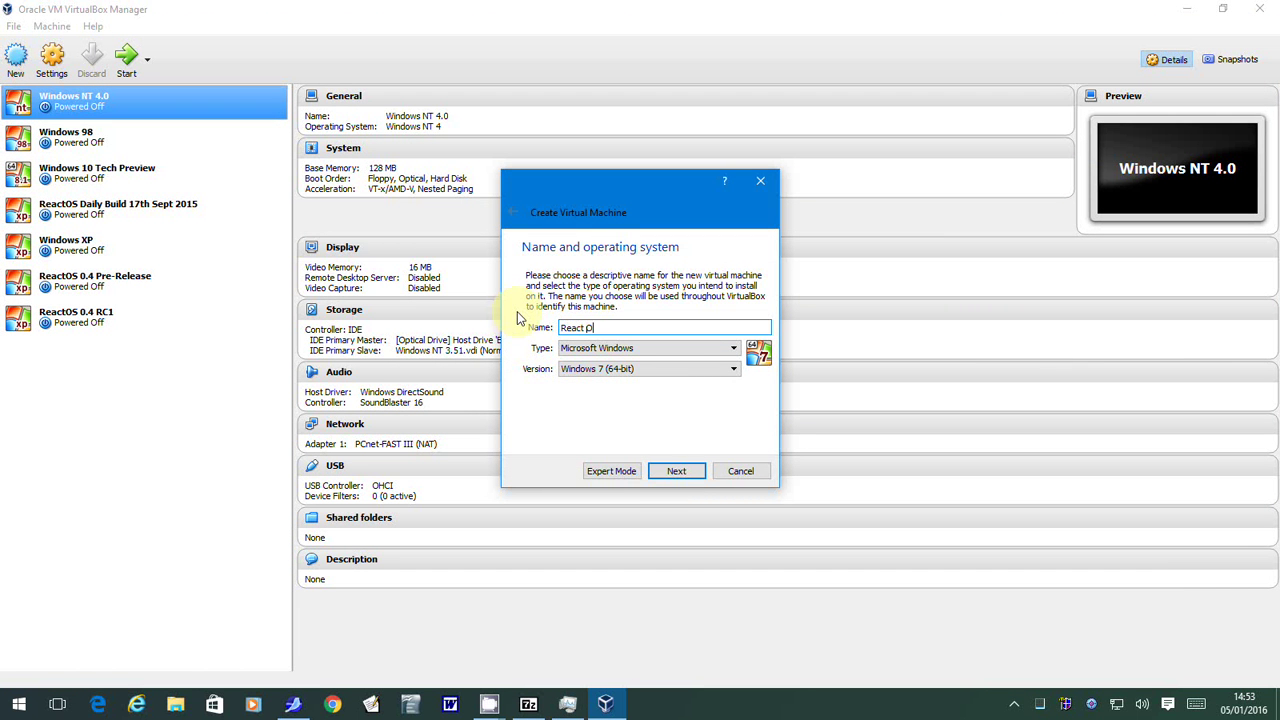
type("S Daily Build 5th January 2015")
left_click(650, 369)
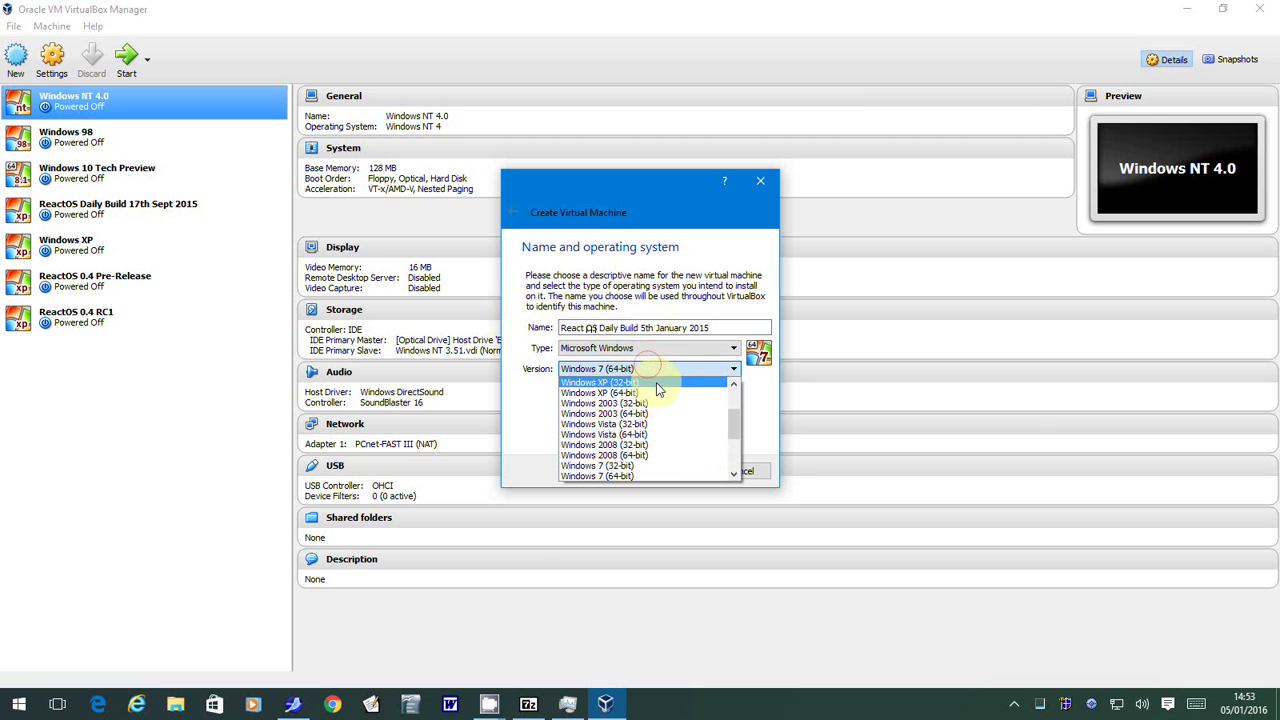
left_click(656, 382)
left_click(693, 470)
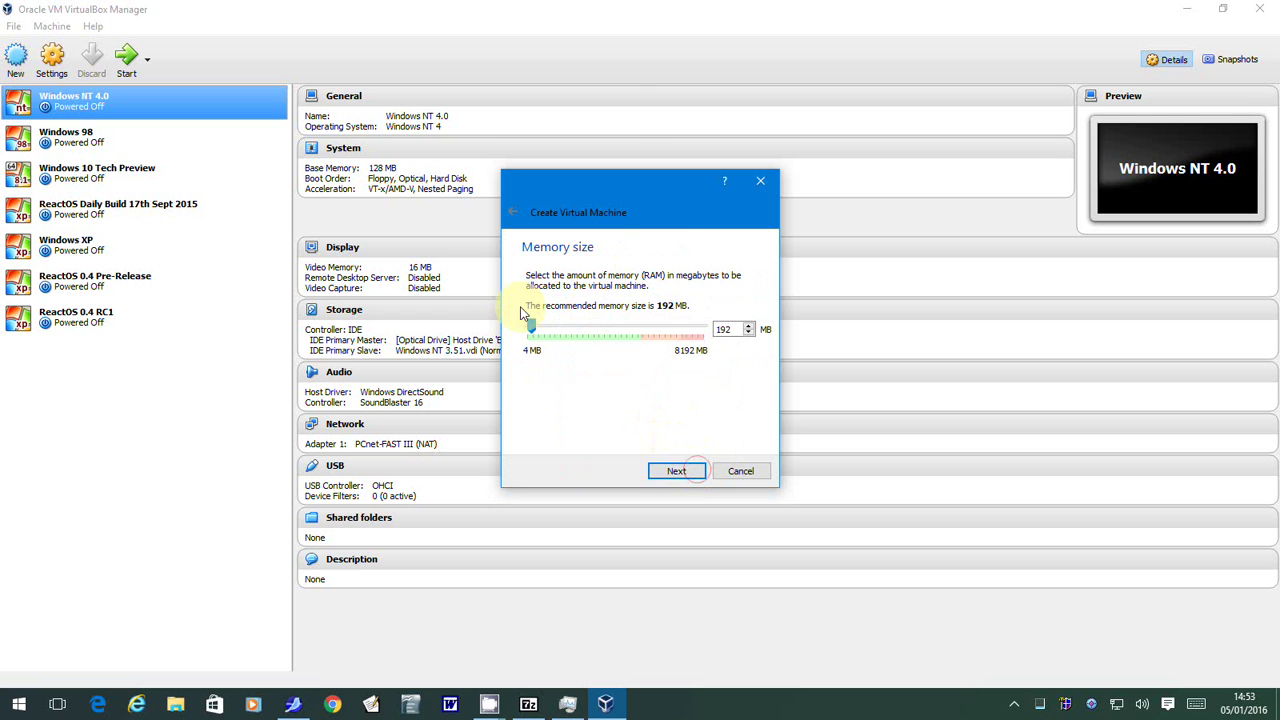
- Give the machine 1024 MB of memory and choose to create a new virtual hard disk
mouse_move(530, 326)
left_mouse_down()
mouse_move(578, 331)
mouse_move(549, 326)
left_mouse_up()
left_click(694, 473)
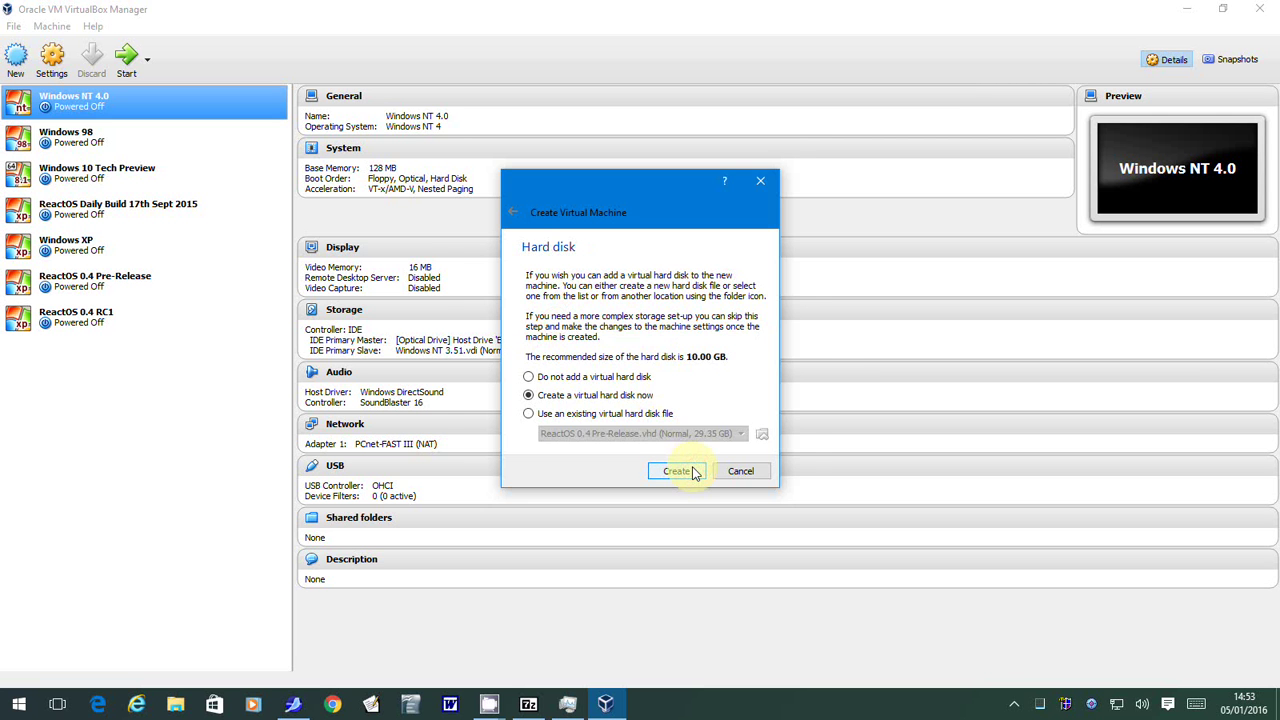
left_click(694, 473)
- Create a fixed-size VHD virtual disk of 20.29 GB
left_click(527, 308)
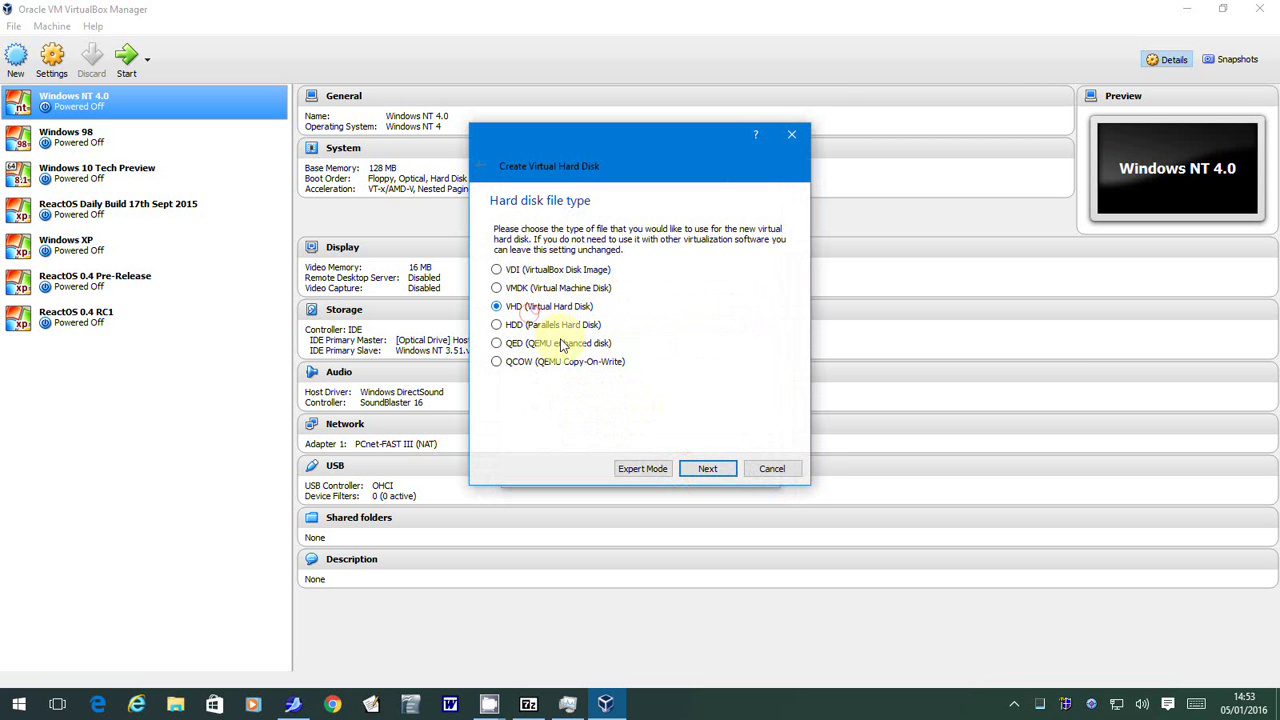
left_click(699, 471)
left_click(515, 363)
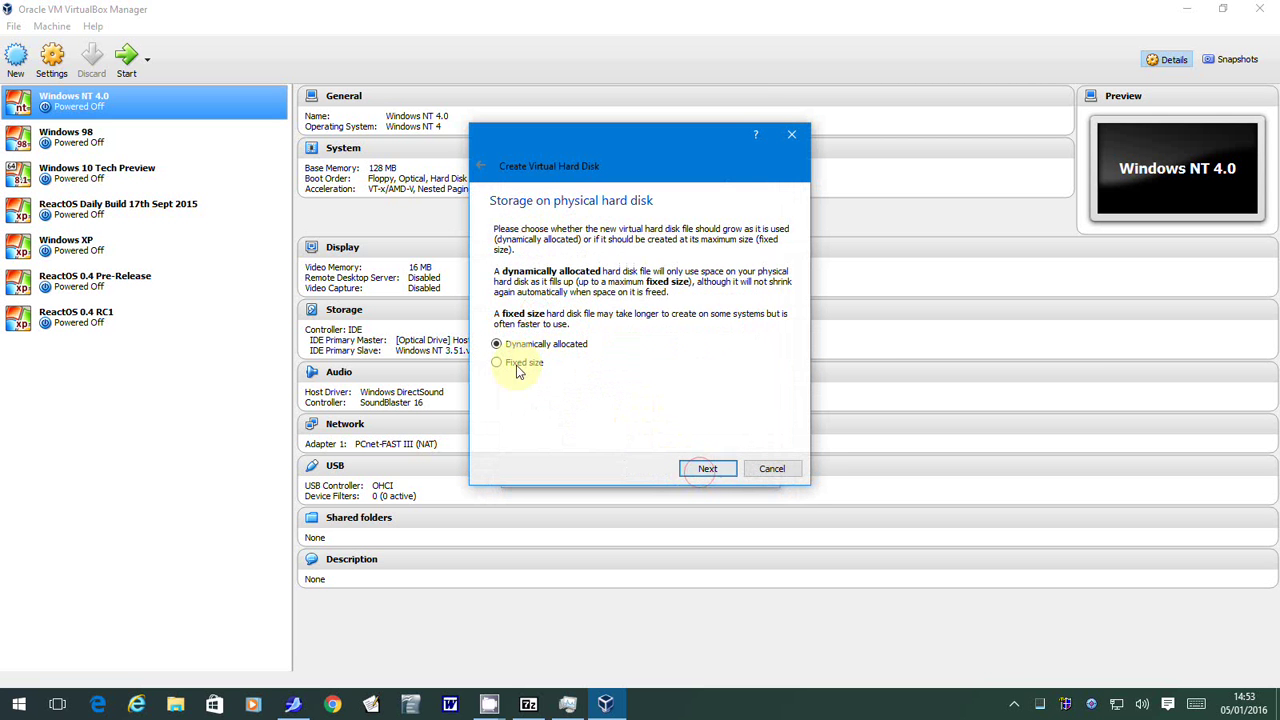
left_click(697, 467)
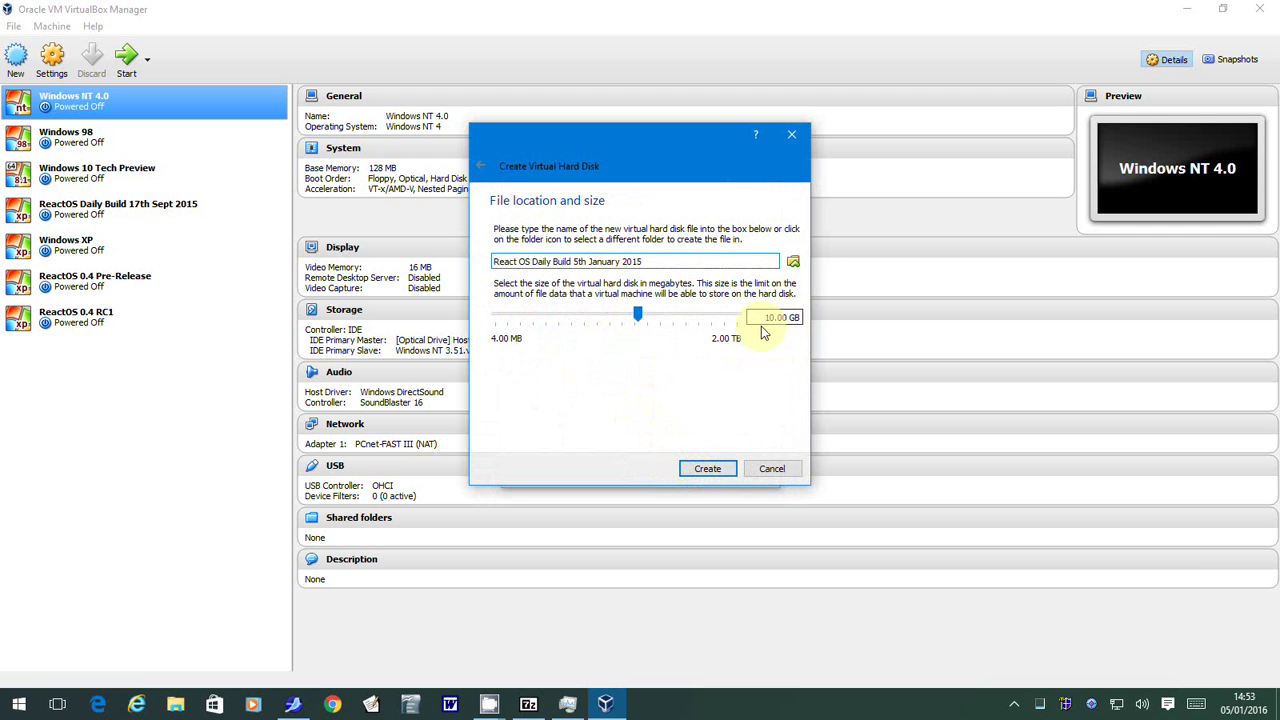
left_click_drag(798, 318, 762, 318)
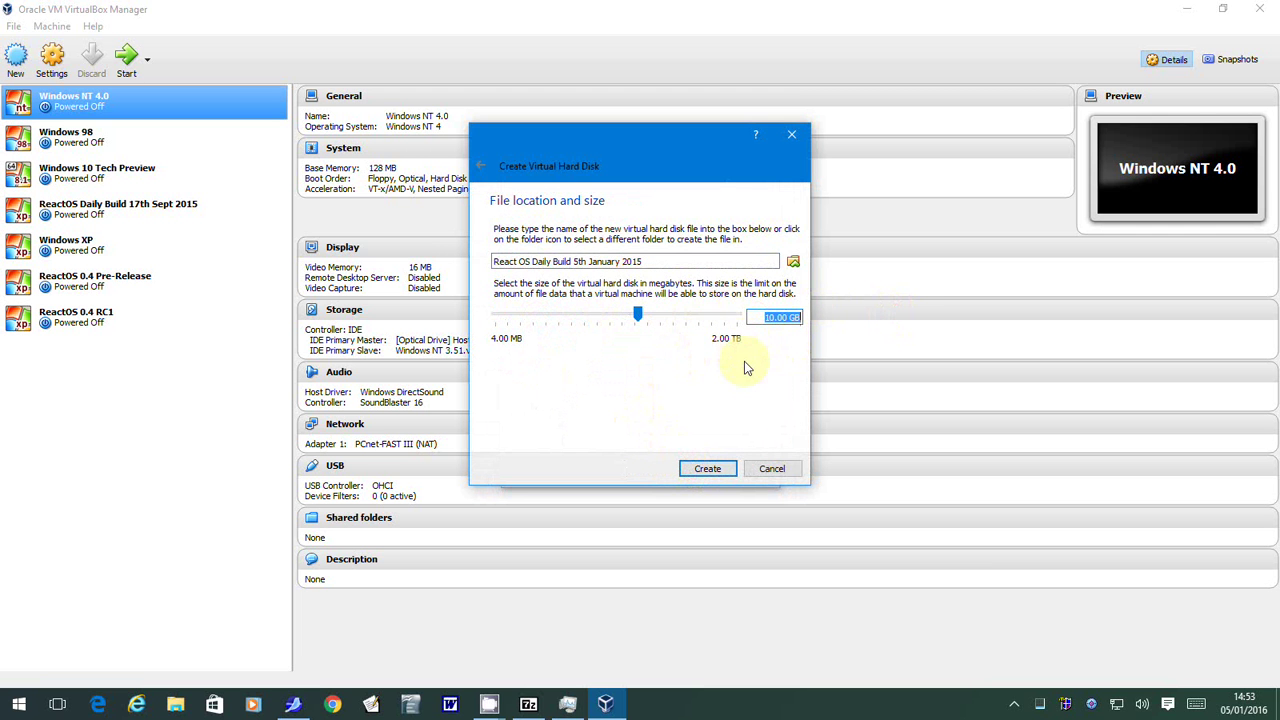
left_click(640, 318)
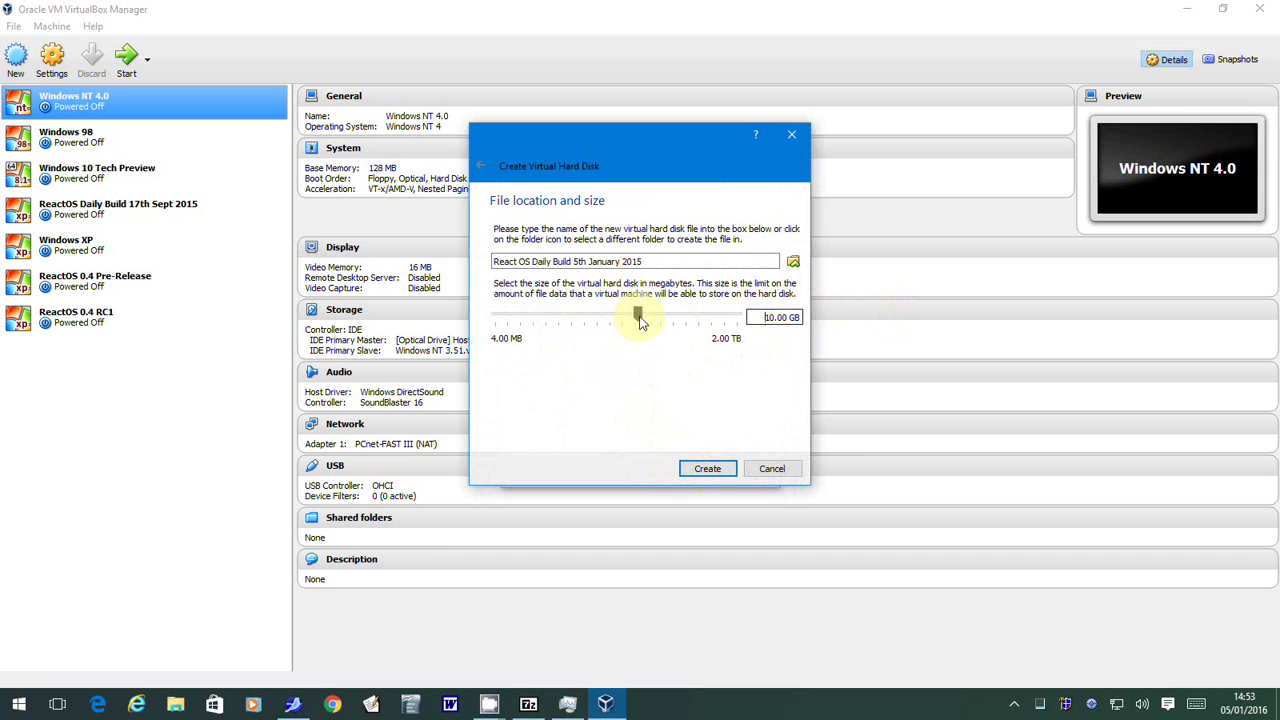
left_click_drag(640, 320, 656, 322)
left_click(708, 467)
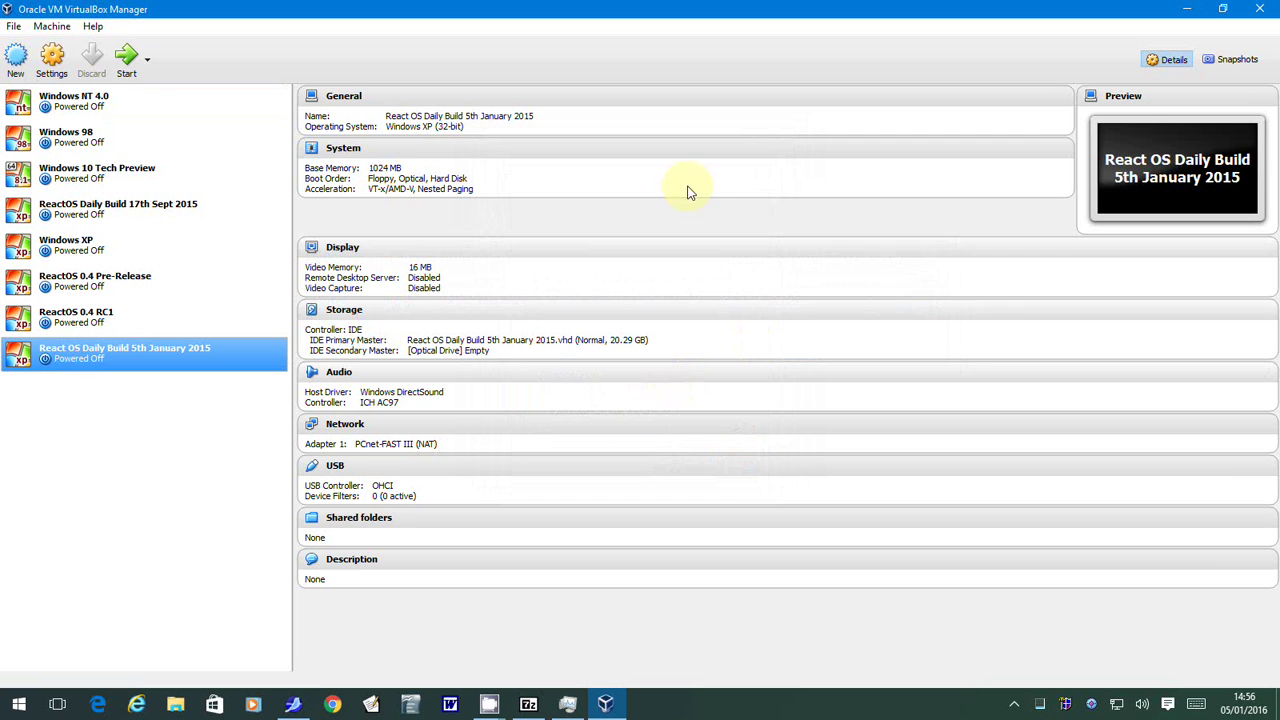
- Start the new ReactOS virtual machine and bring up Task Manager
left_click(125, 52)
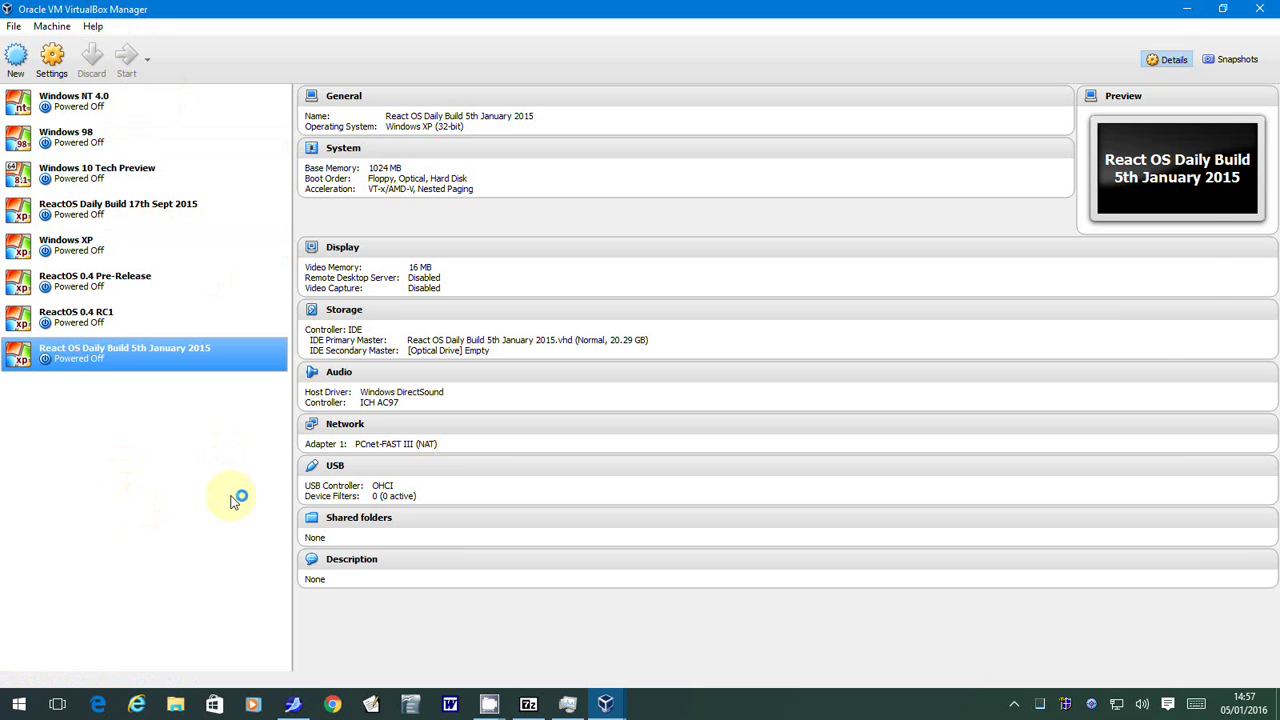
left_click(568, 704)
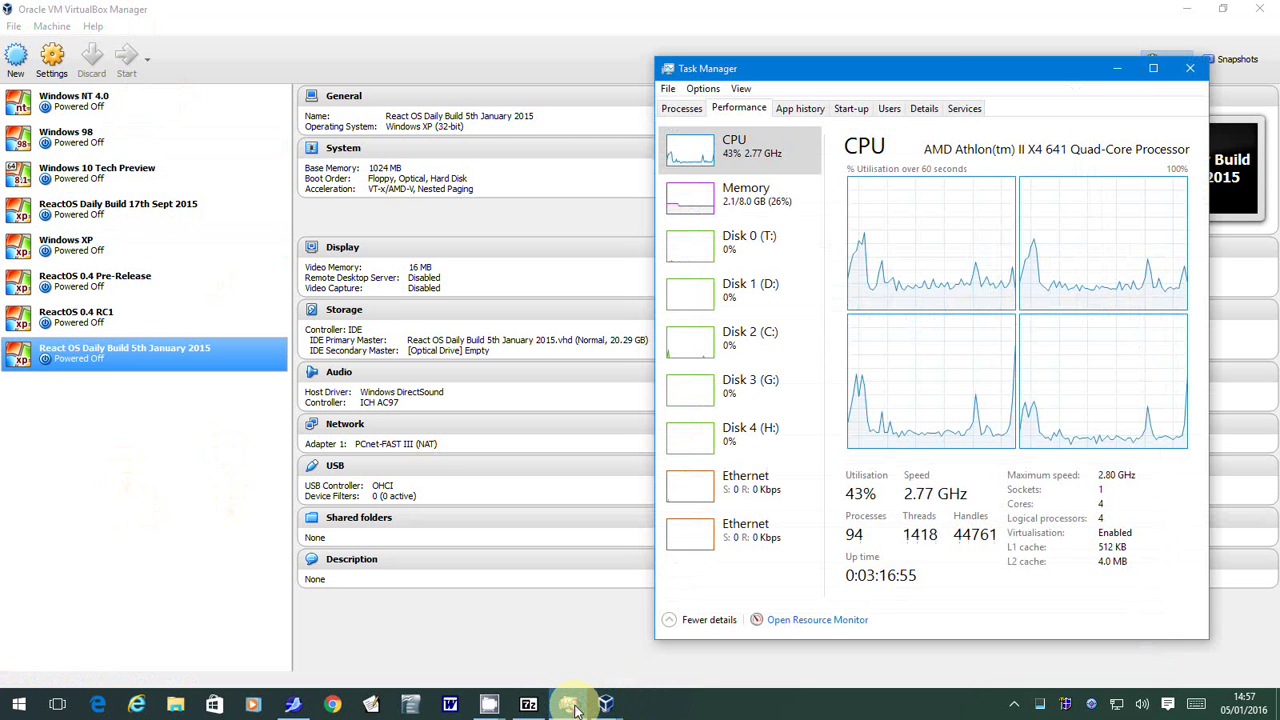
- Hide Task Manager and, after waiting, close the VirtualBox start dialog
left_click(1117, 68)
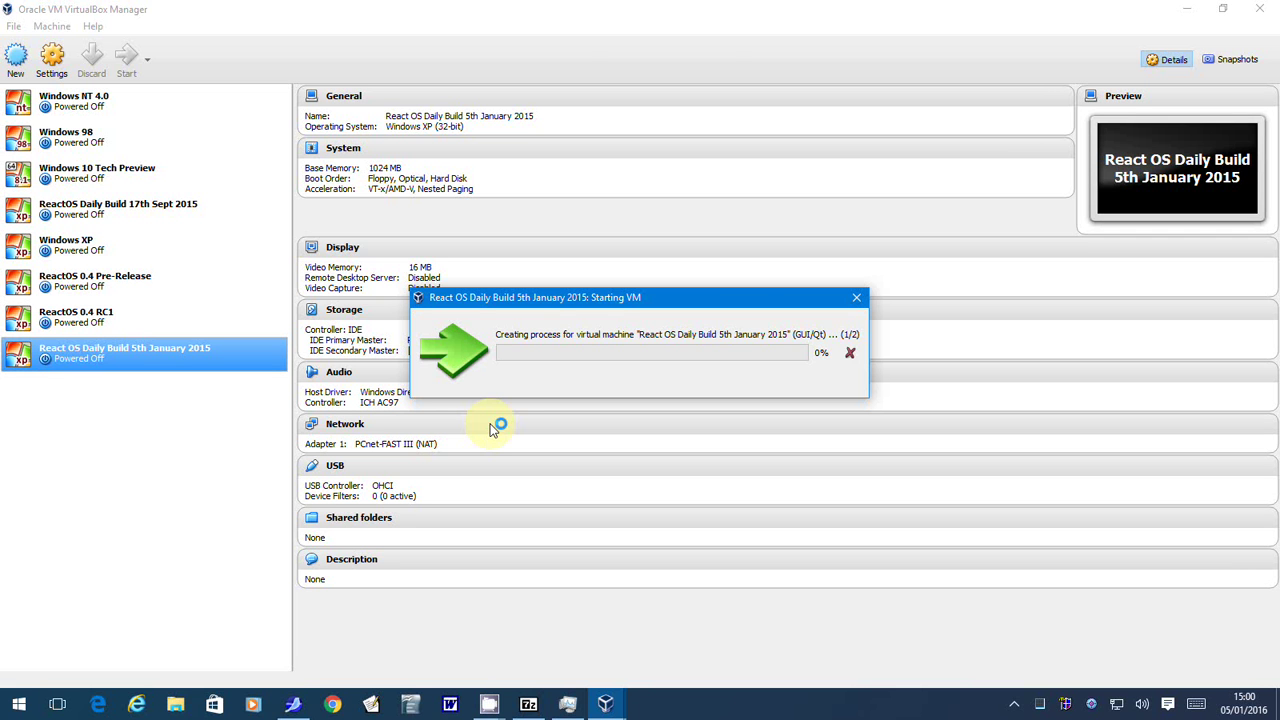
left_click(862, 298)
left_click(74, 420)
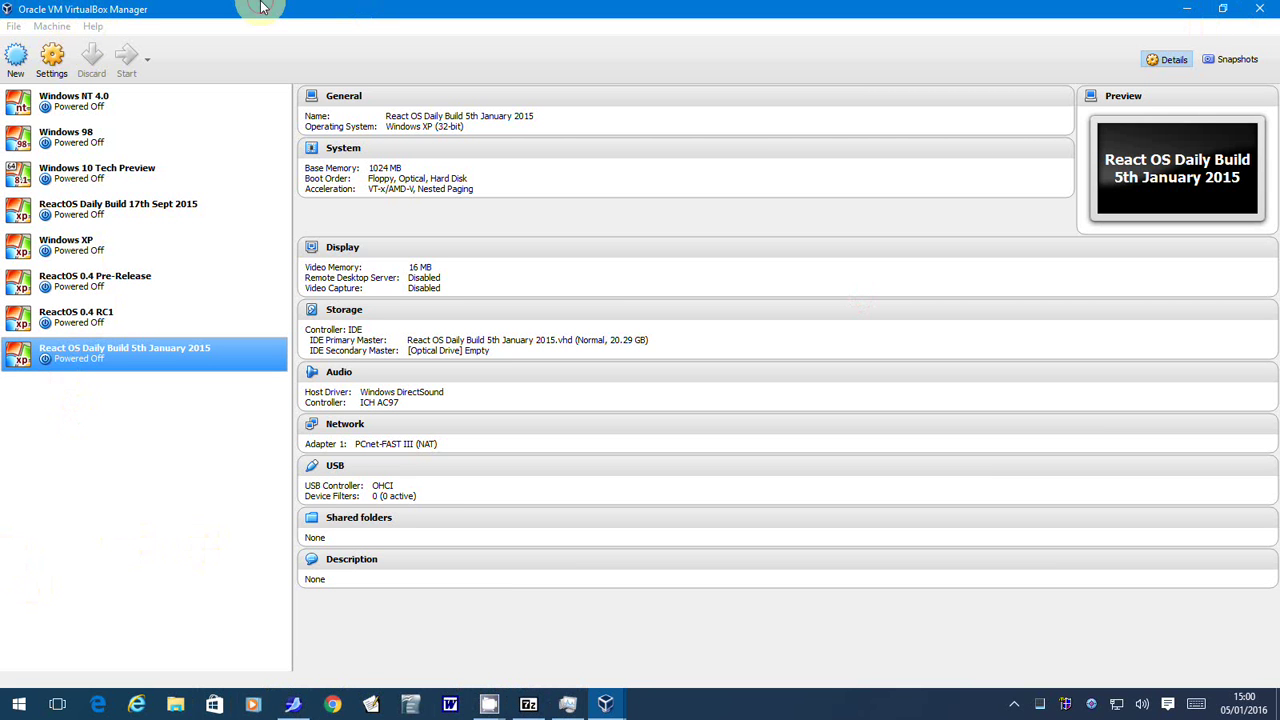
- End both VirtualBox Manager processes in Task Manager, then minimize it
left_click(567, 704)
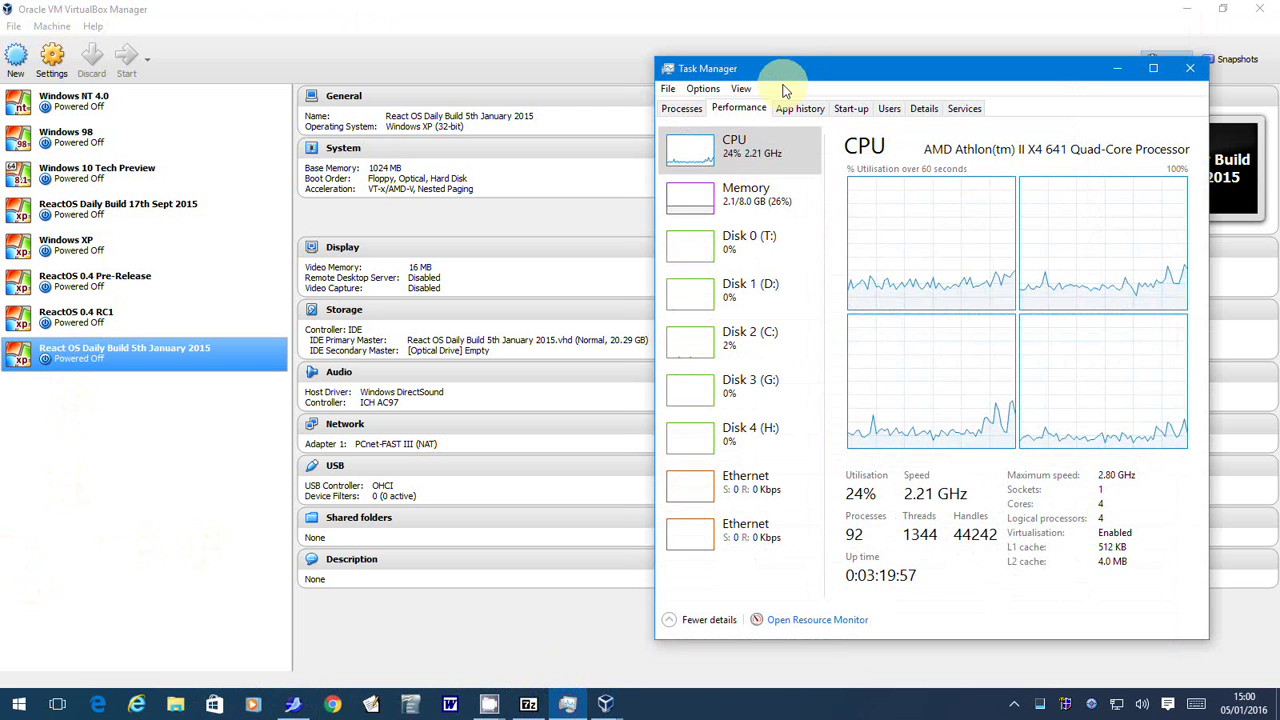
left_click(684, 108)
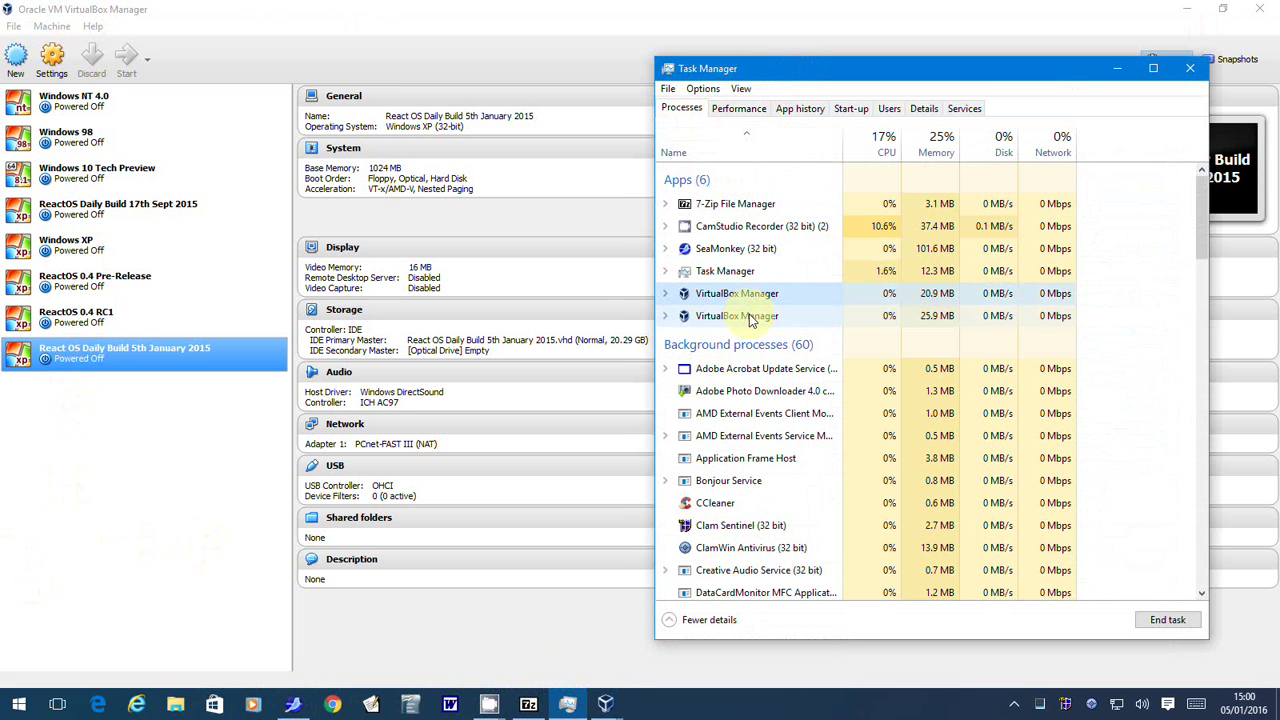
left_click(750, 316)
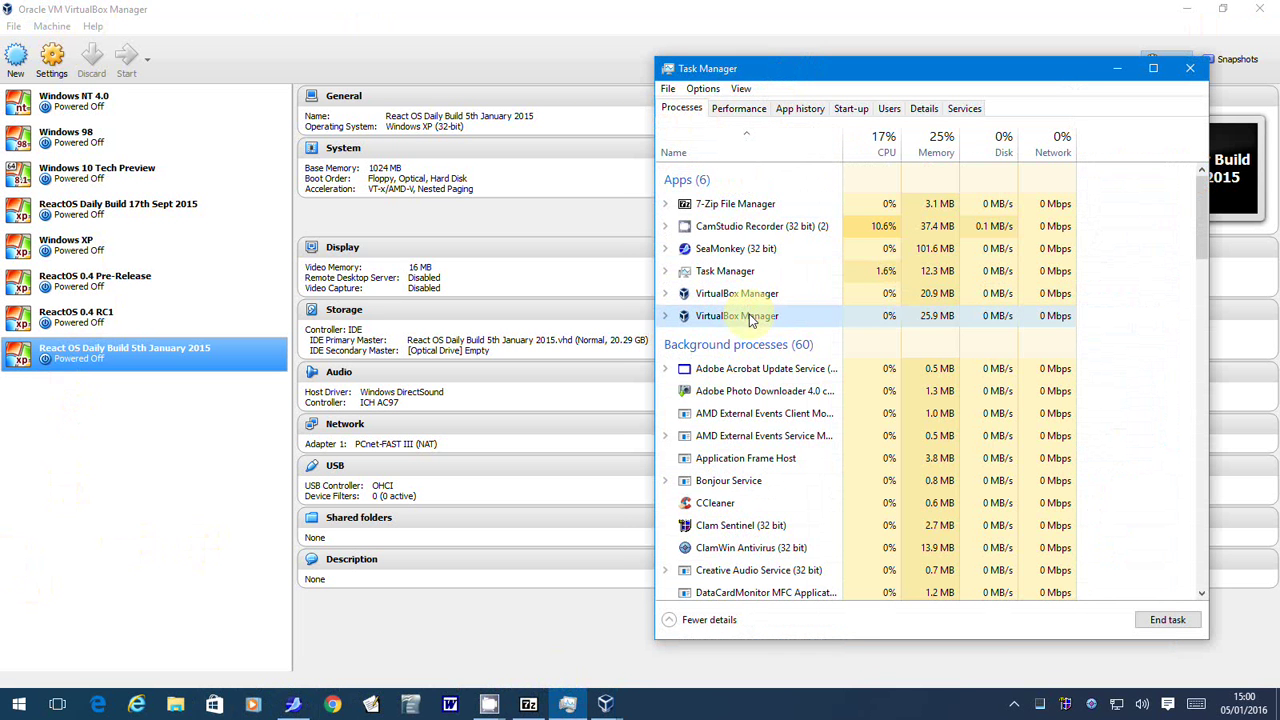
left_click(1165, 620)
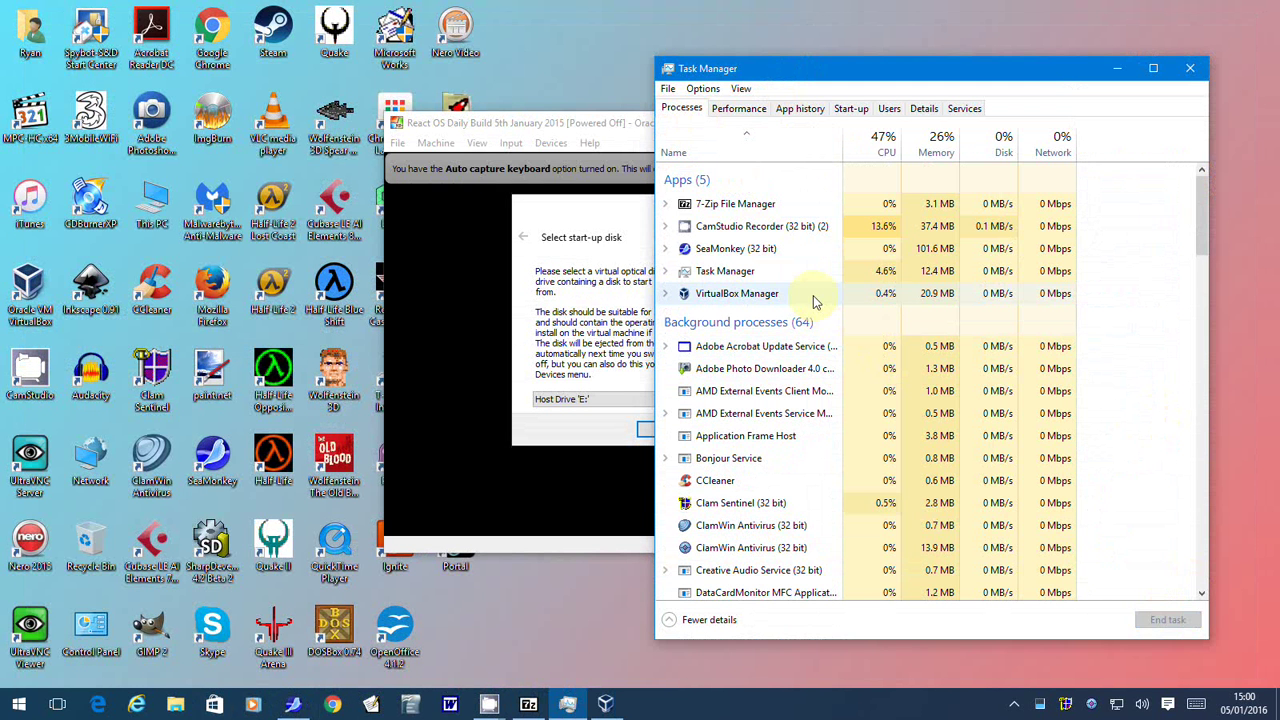
left_click(1167, 620)
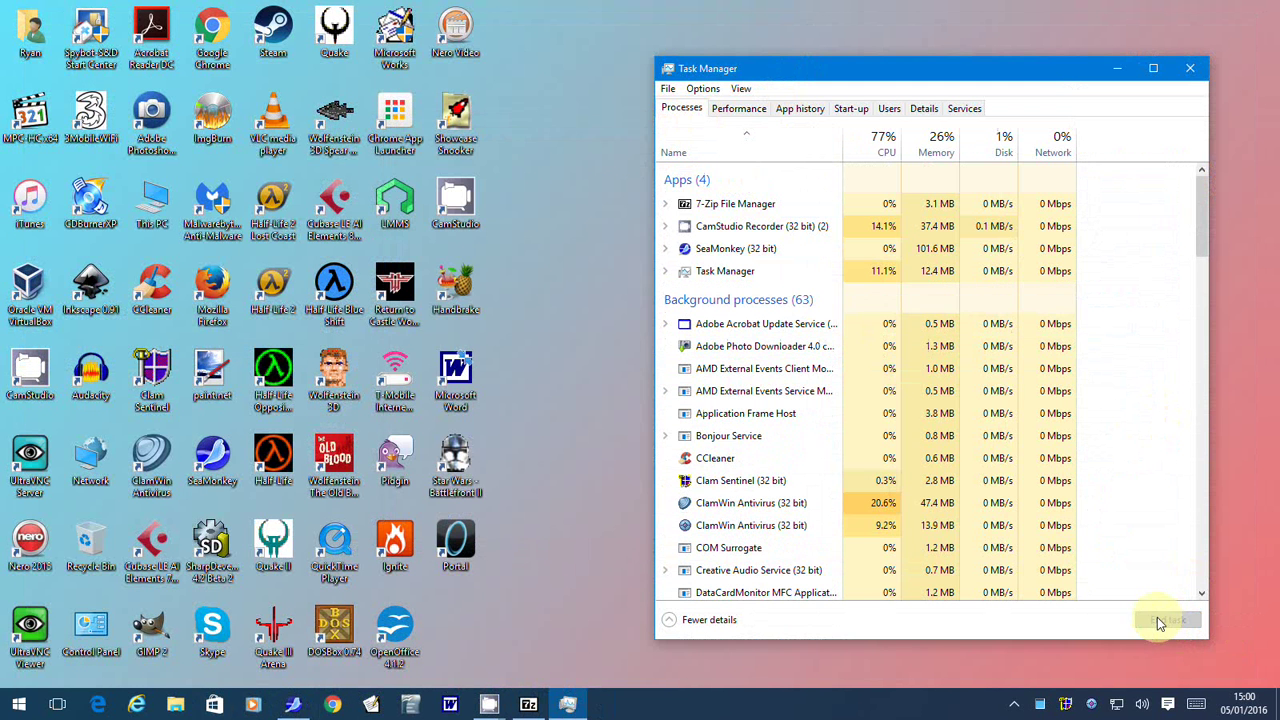
left_click(1118, 69)
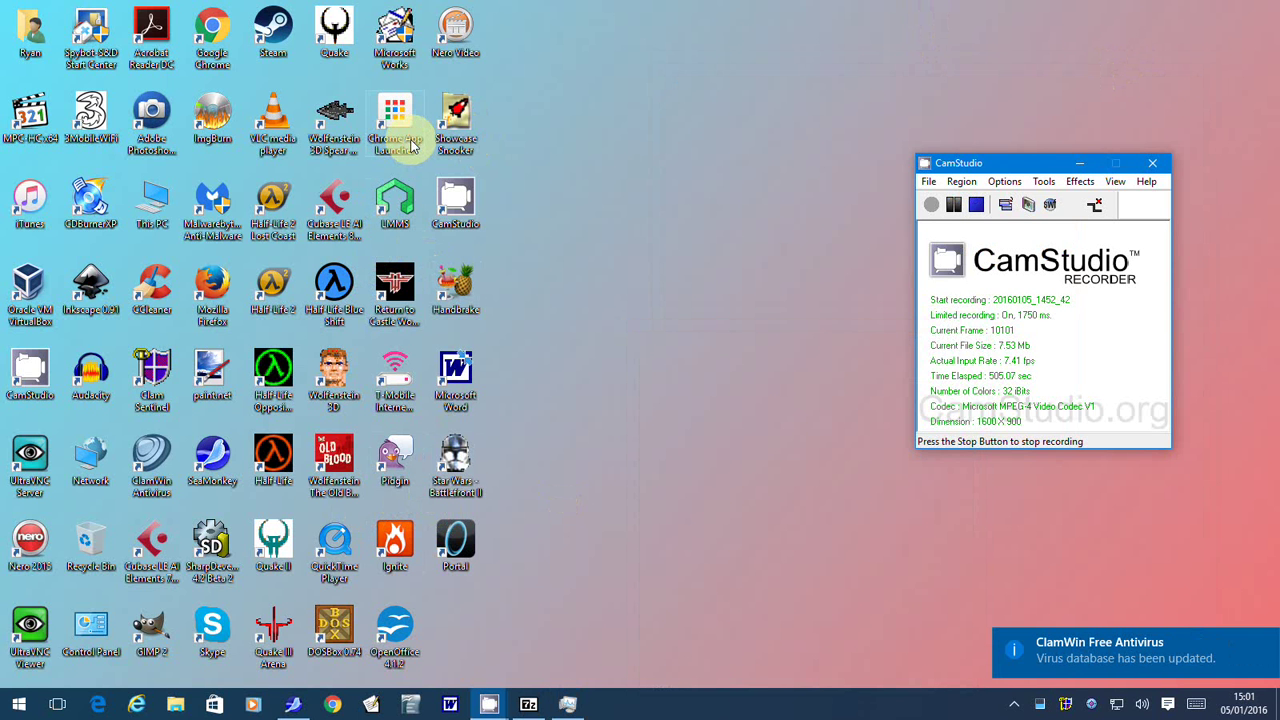
- Reopen VirtualBox Manager and start the React OS Daily Build 5th January 2015 VM
double_click(30, 285)
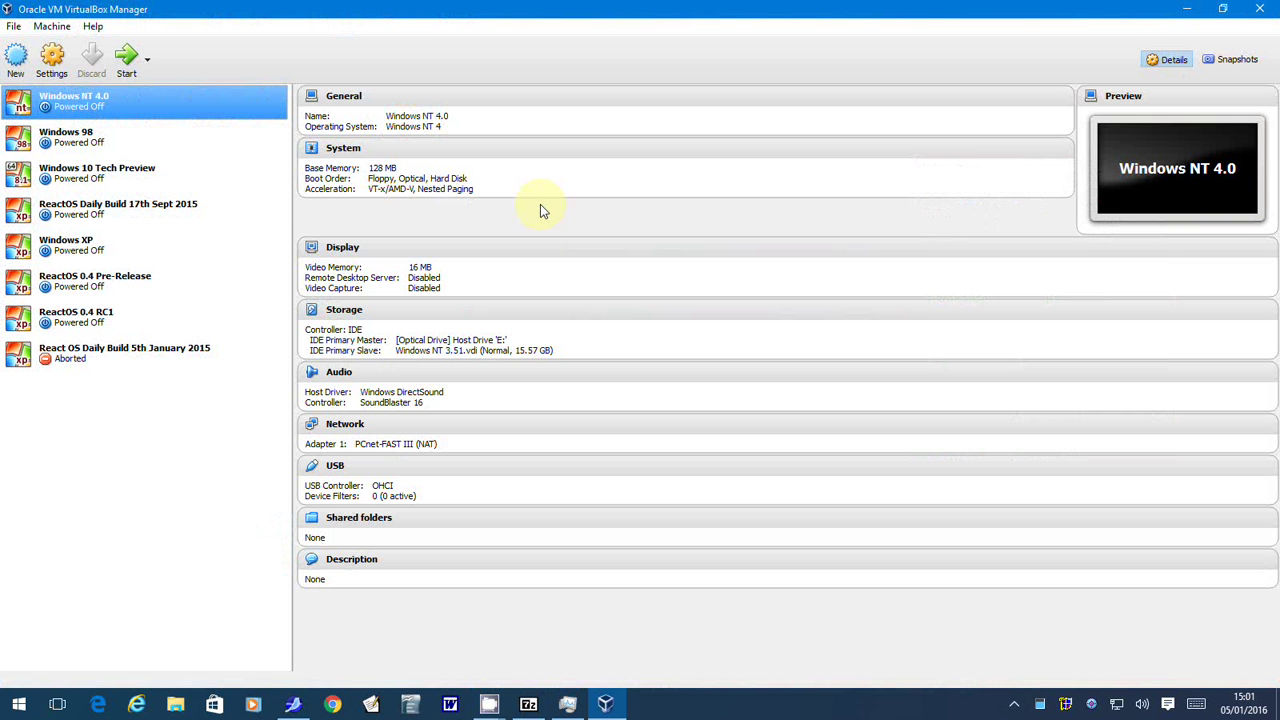
left_click(188, 366)
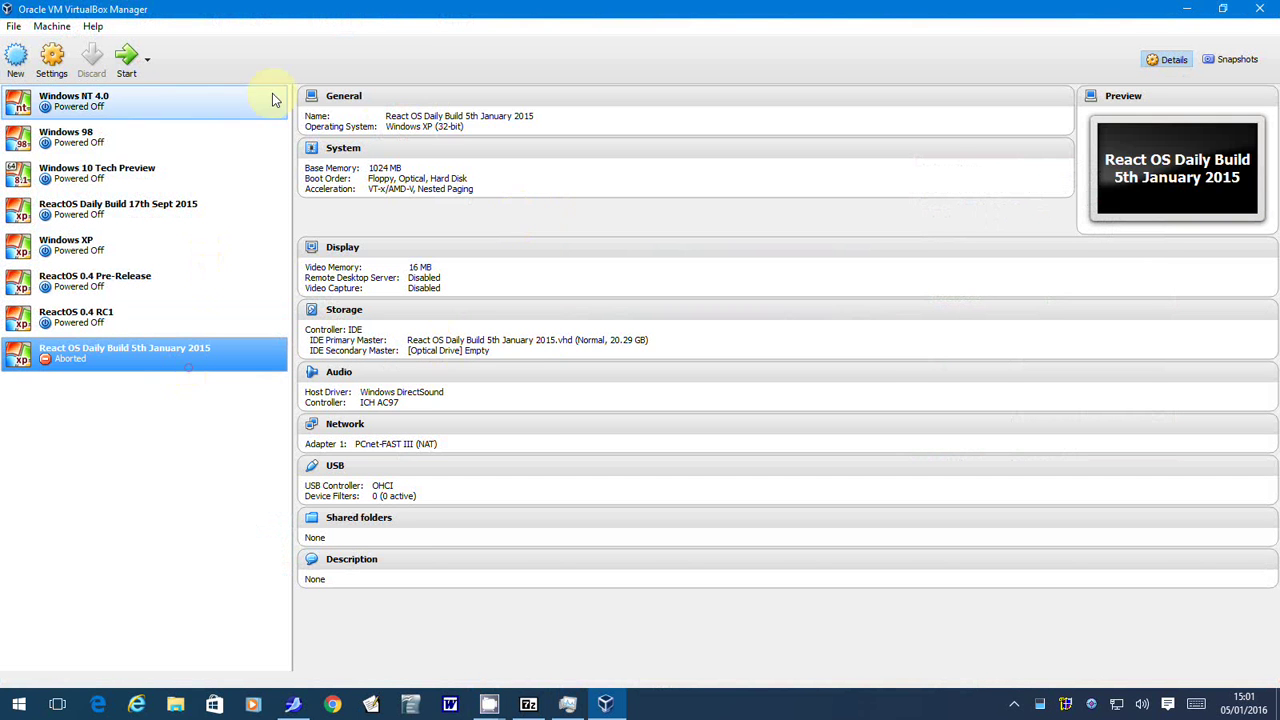
left_click(130, 60)
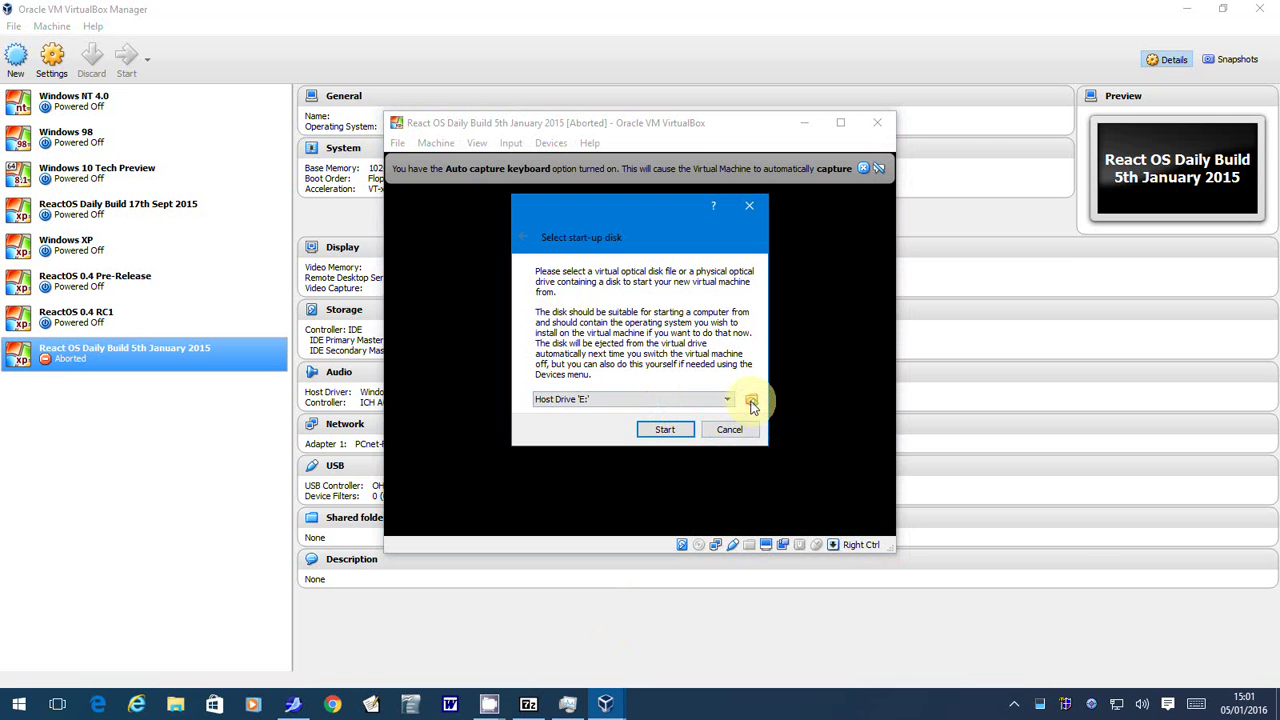
- Browse the Disc Images folder and select the bootcd-70493-dbg disc image
left_click(751, 399)
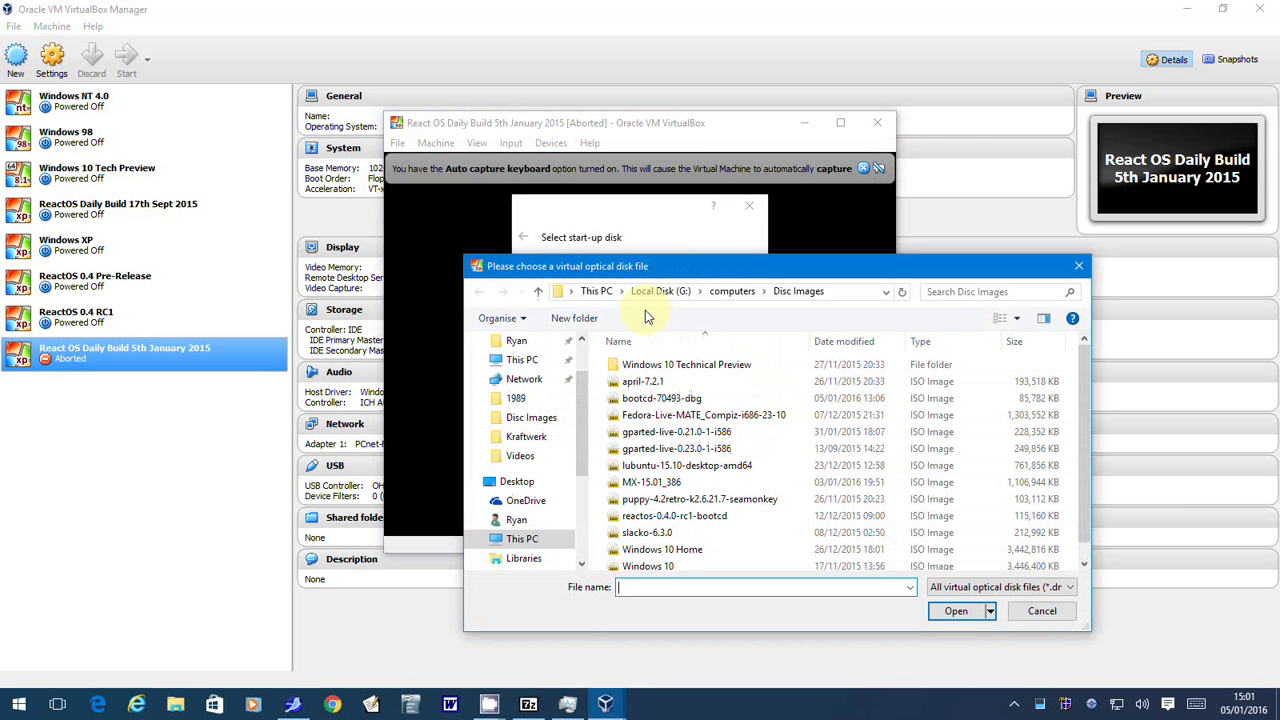
left_click_drag(1086, 394, 1090, 460)
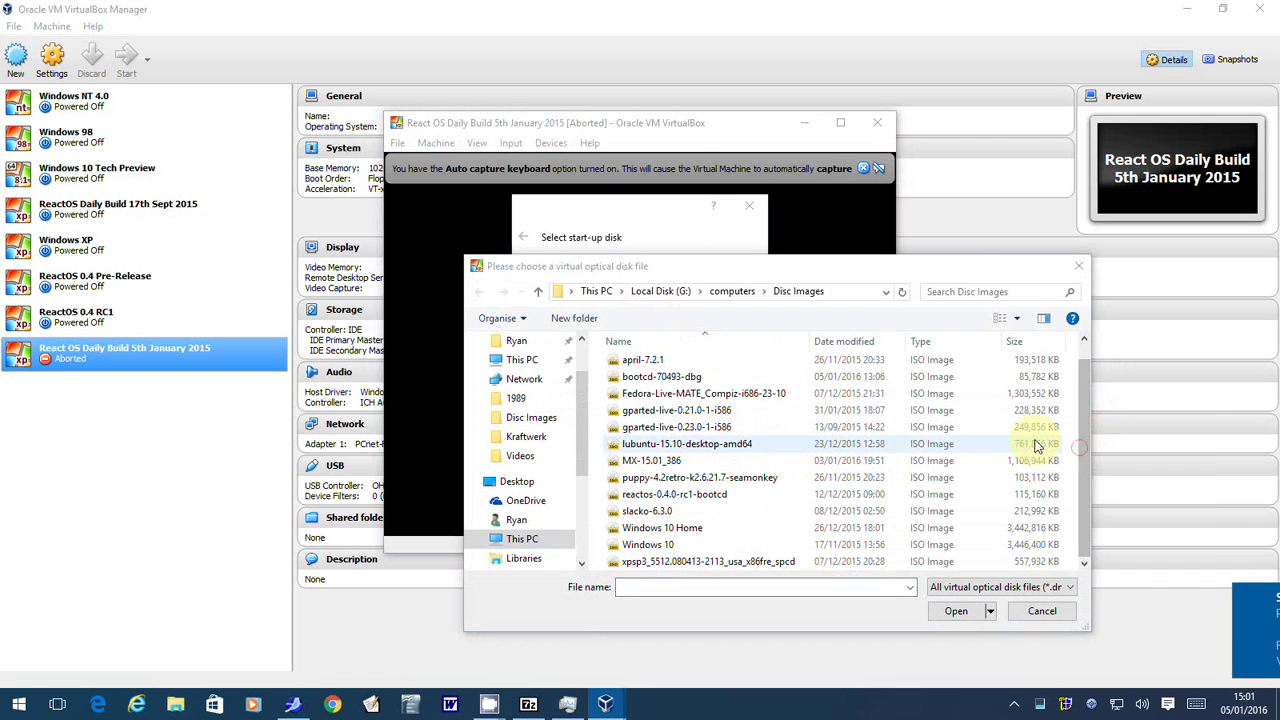
left_click(815, 377)
- Boot from bootcd-70493-dbg.iso, accept the default setup language and dismiss the VirtualBox notices
double_click(815, 377)
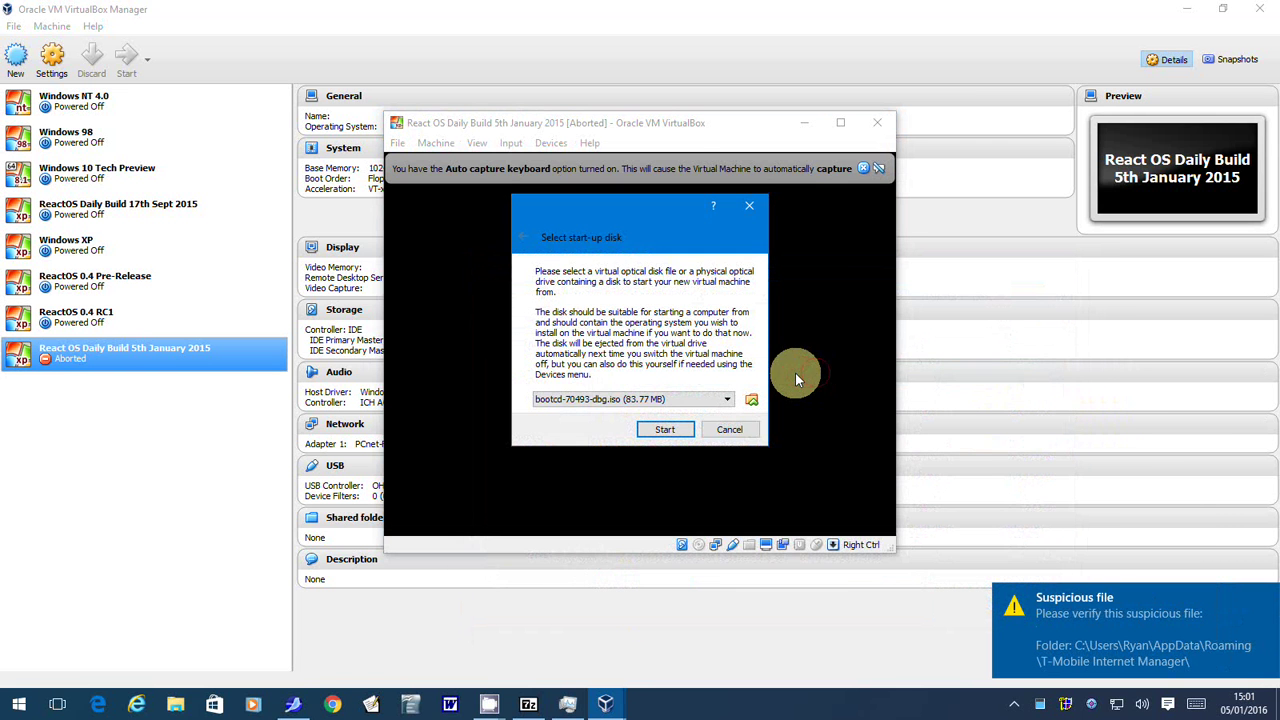
left_click(665, 430)
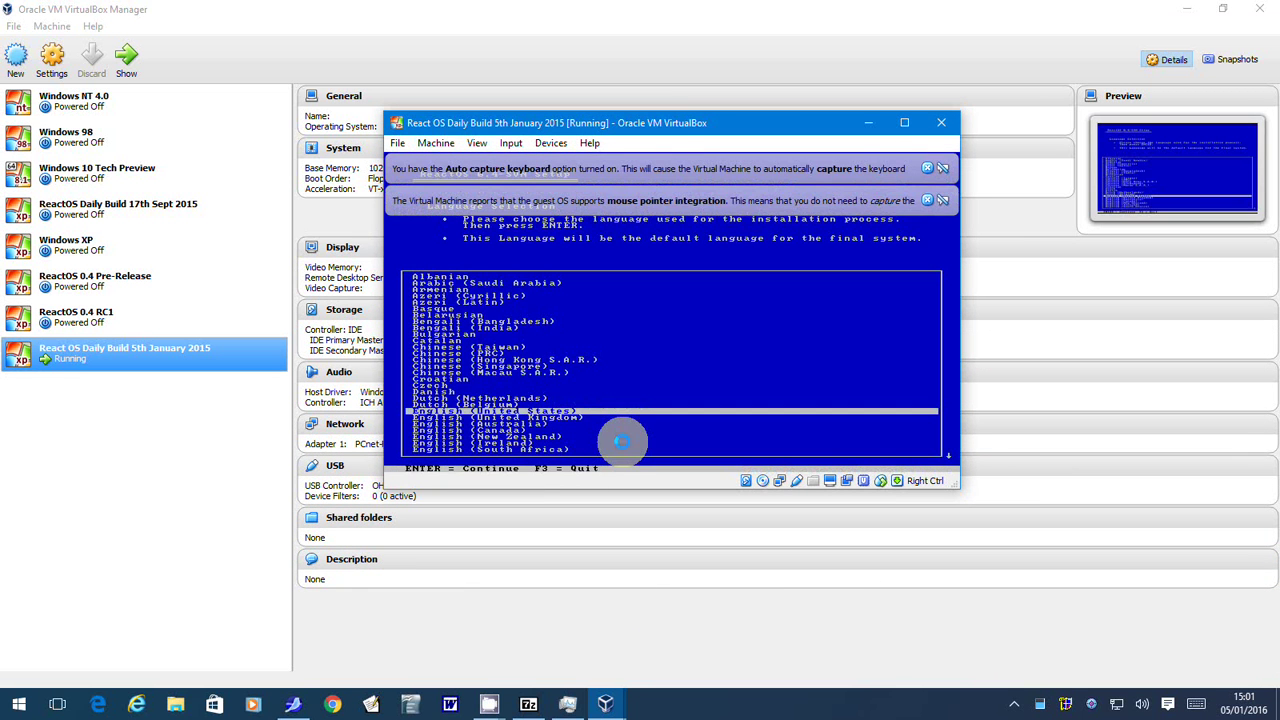
key("Return")
key("Return")
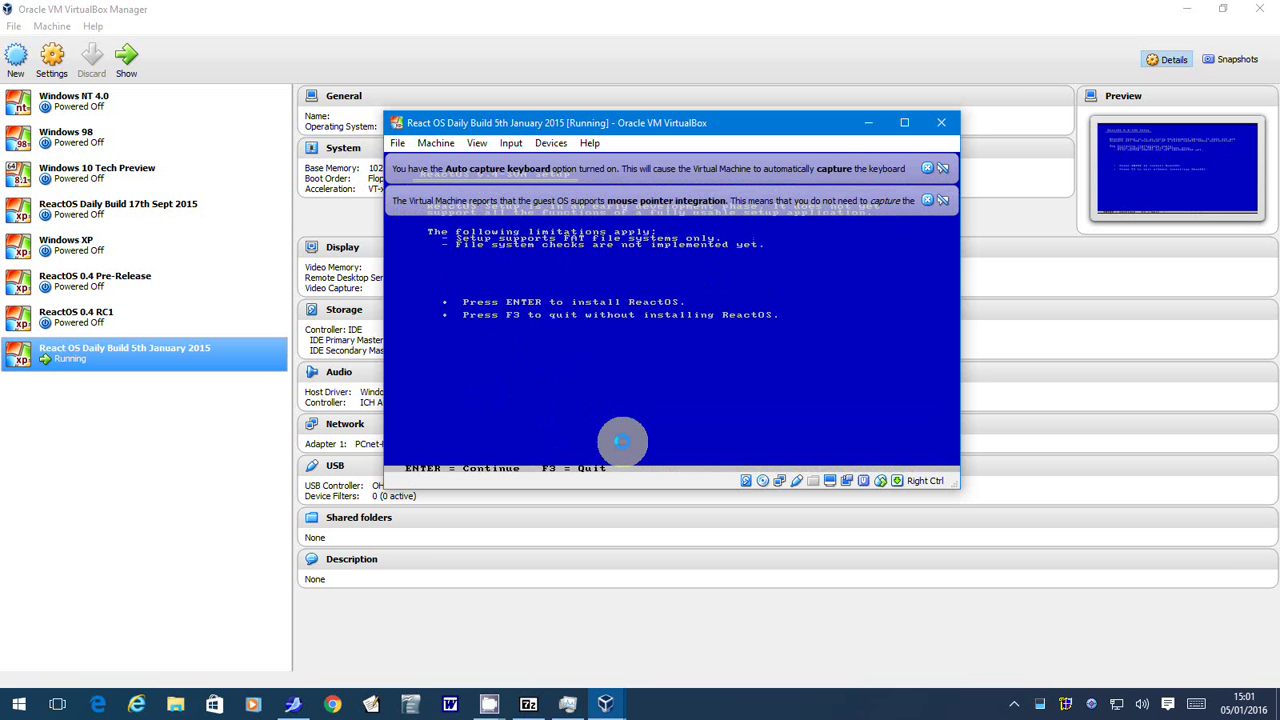
left_click(926, 201)
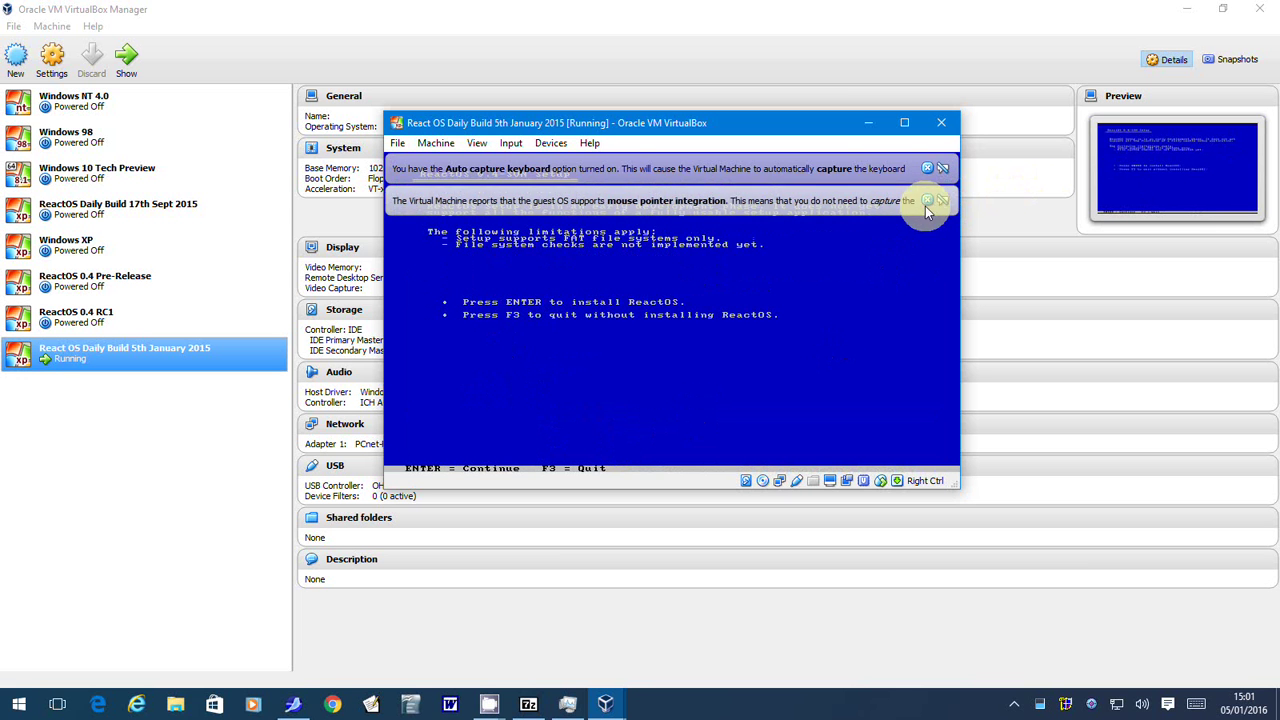
left_click(926, 168)
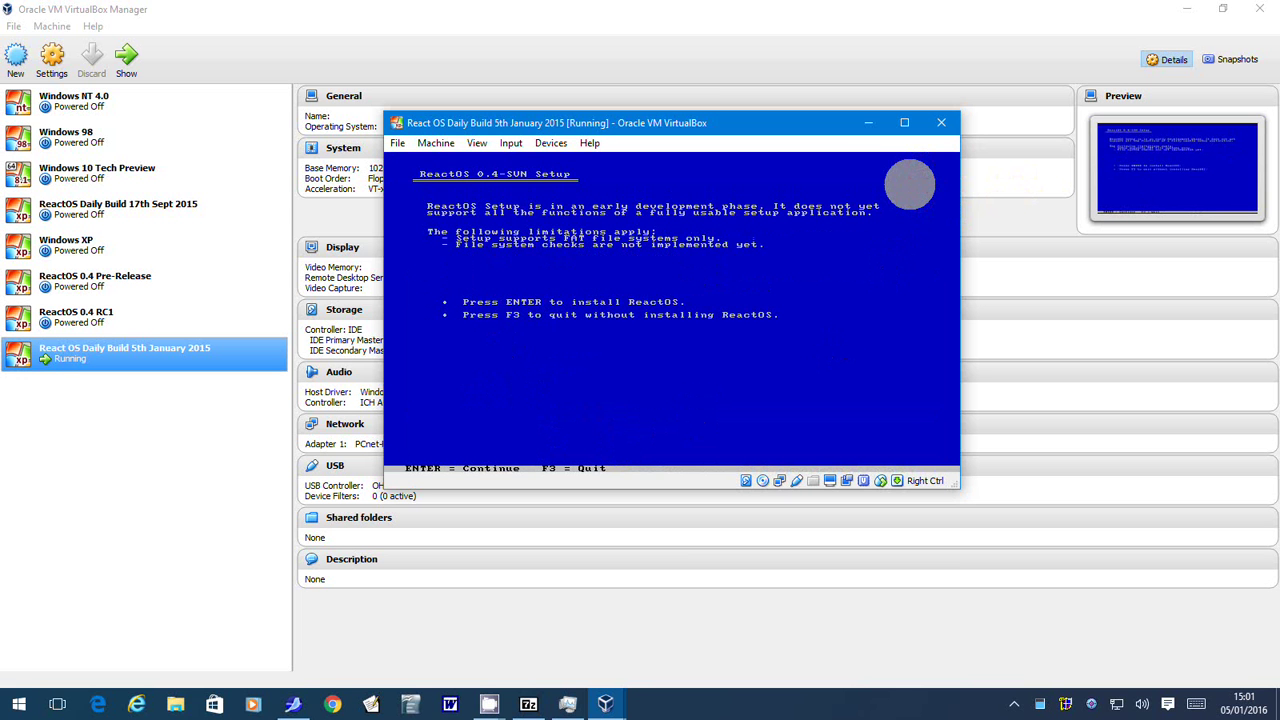
key("Return")
key("Return")
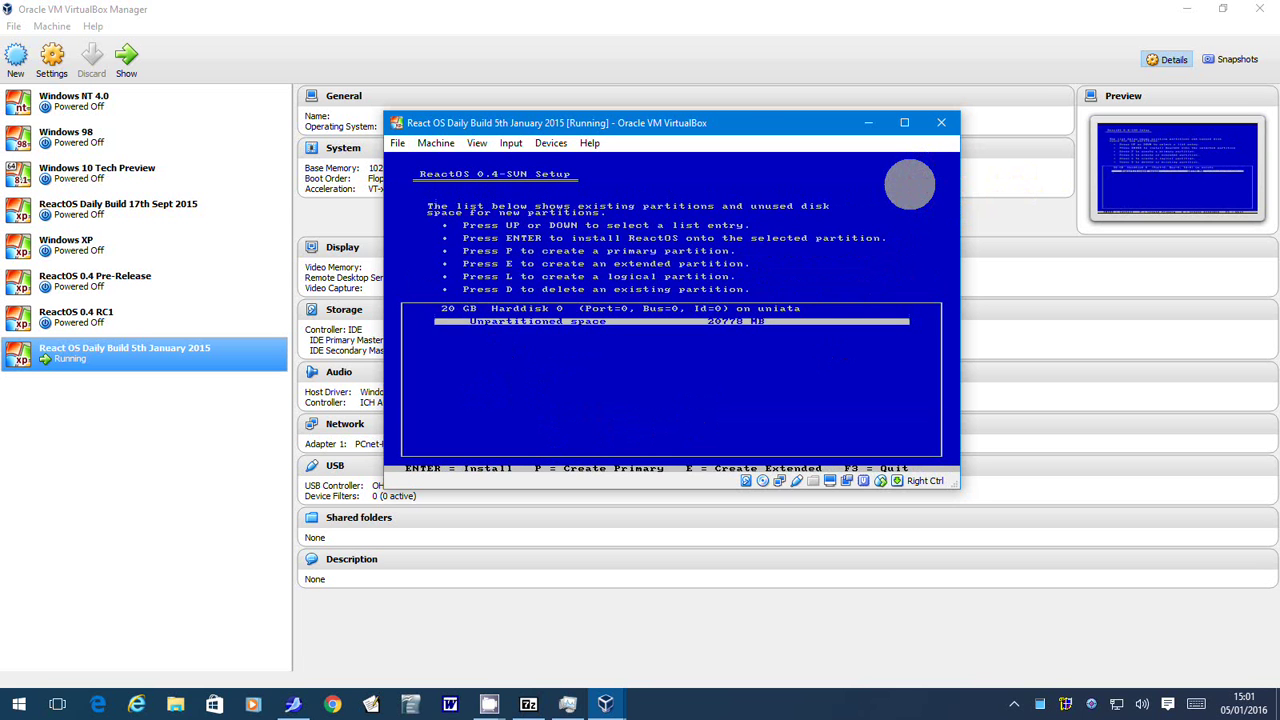
- Create and format a full-size primary partition, install ReactOS to the default directory with boot loader
key("p")
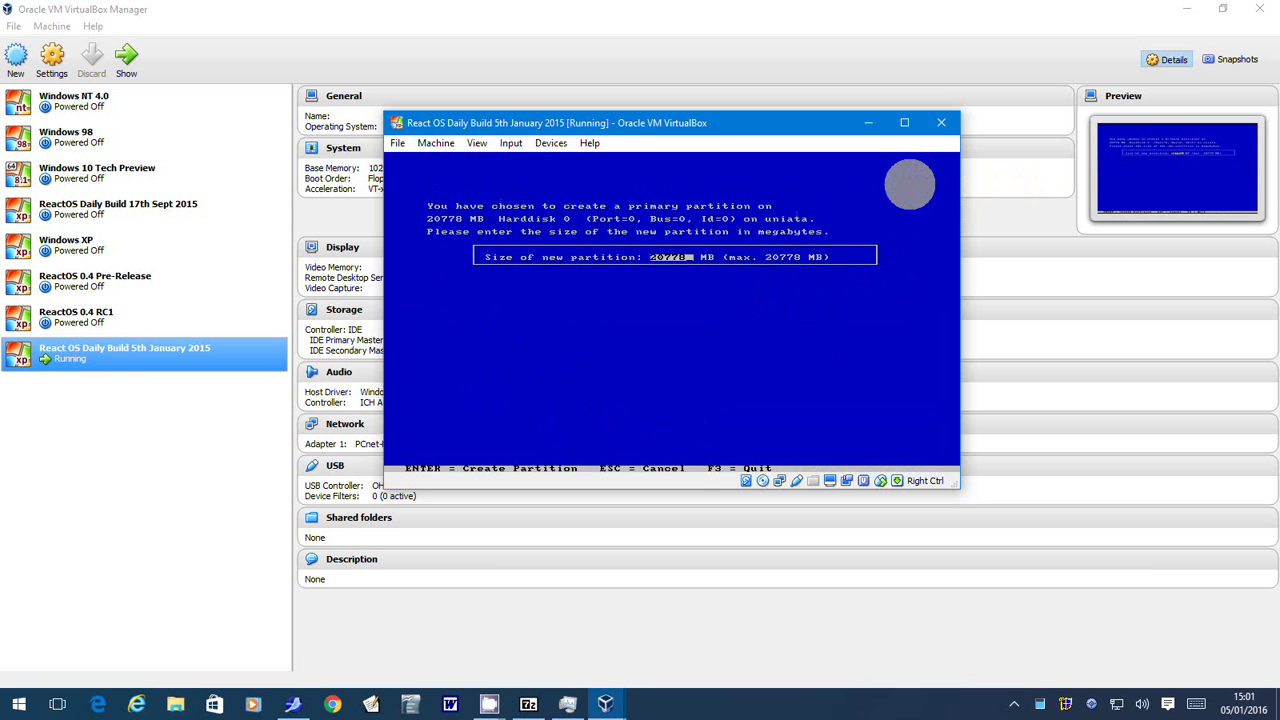
key("Return")
key("Return")
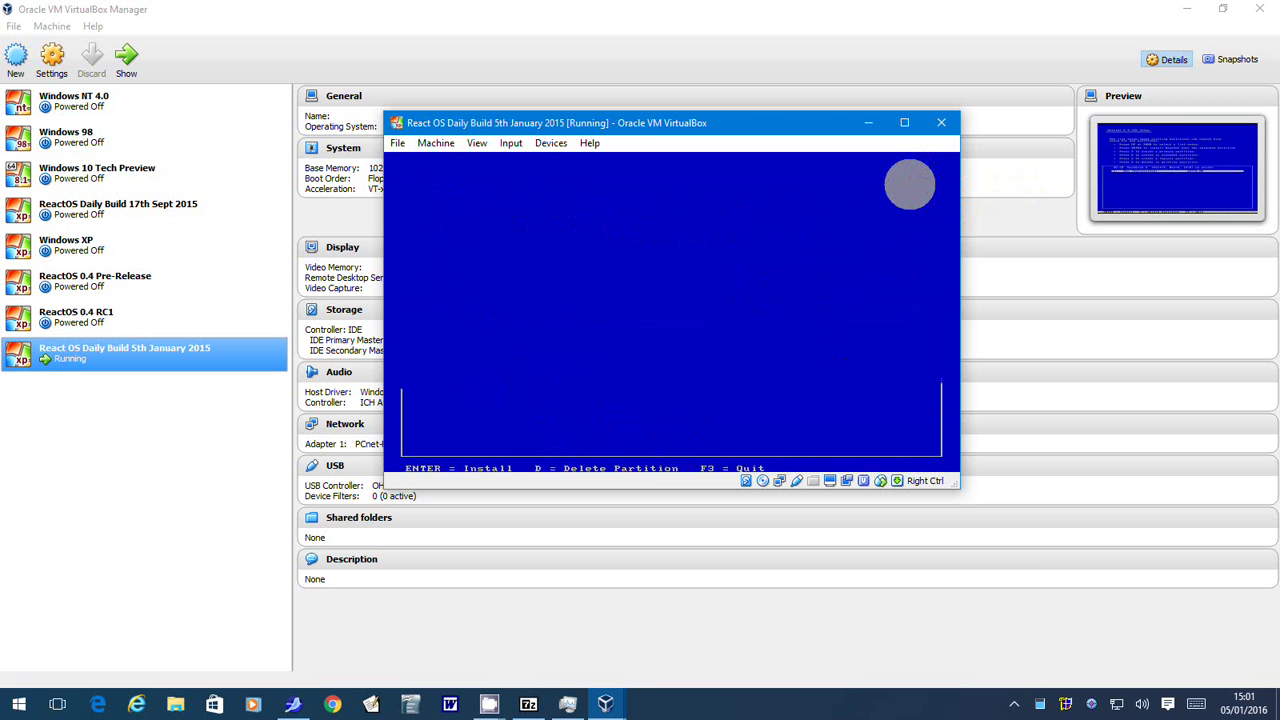
key("Return")
key("Return")
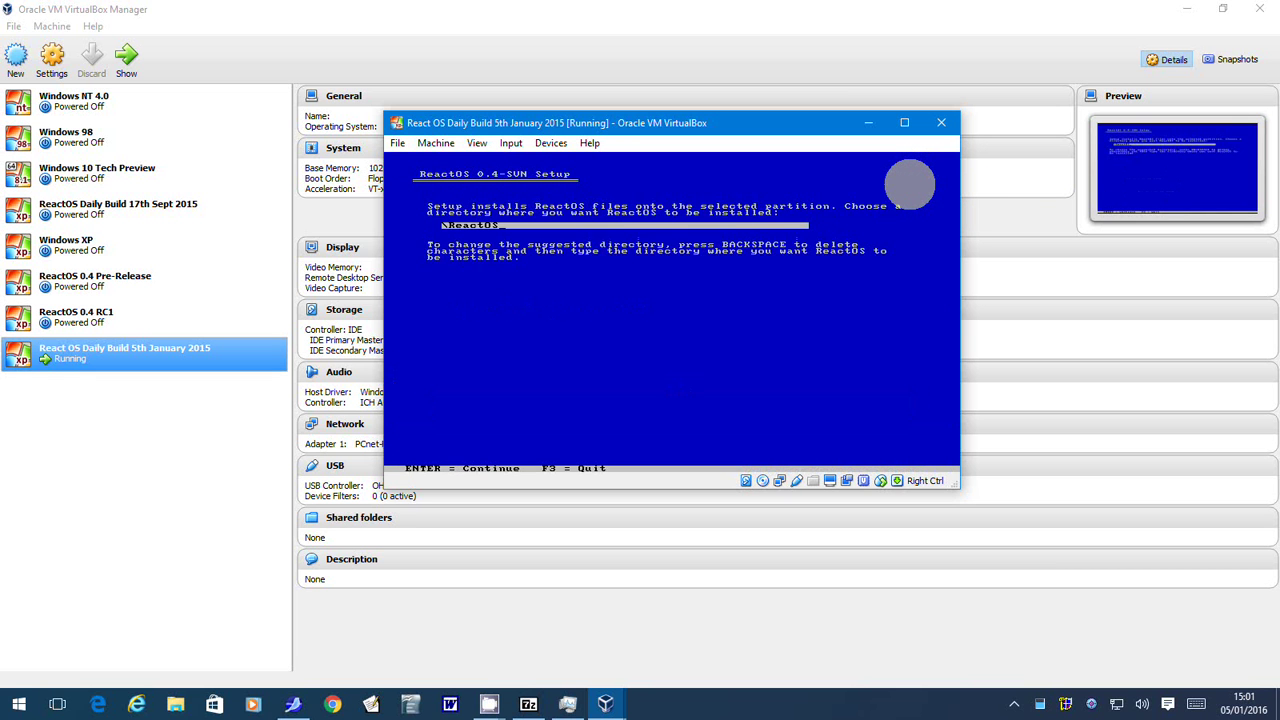
key("Return")
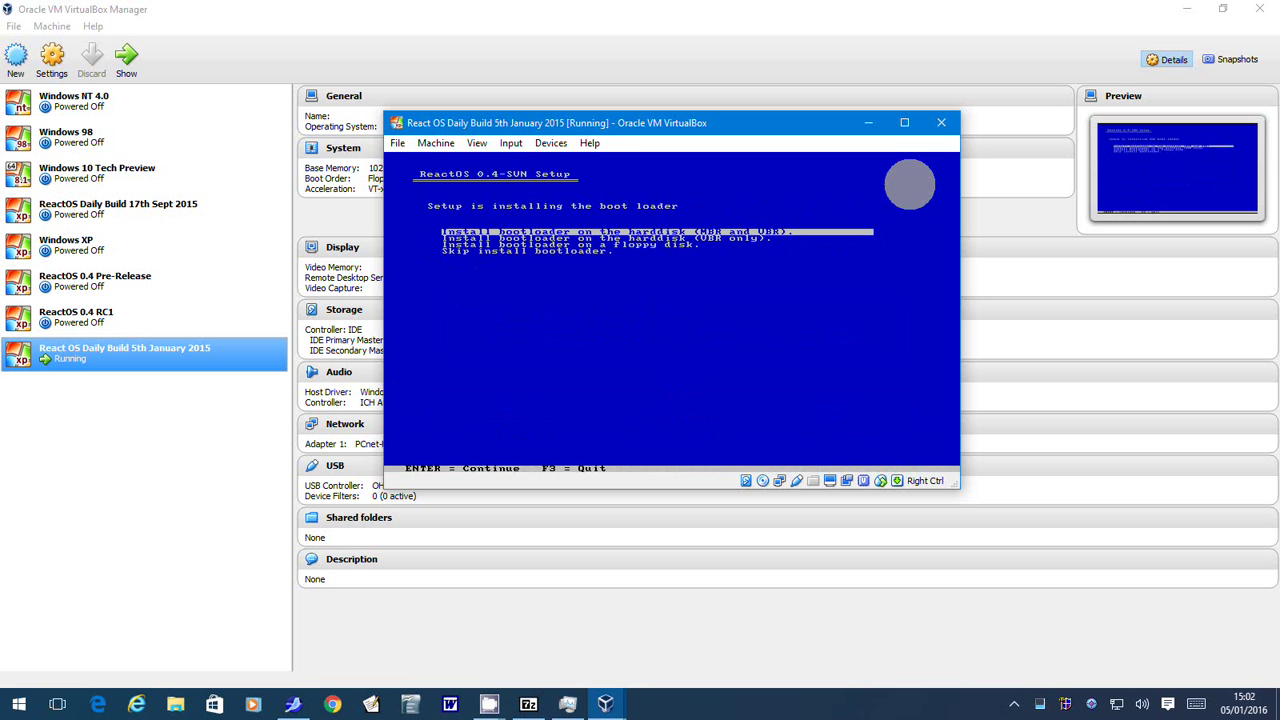
key("Return")
key("Return")
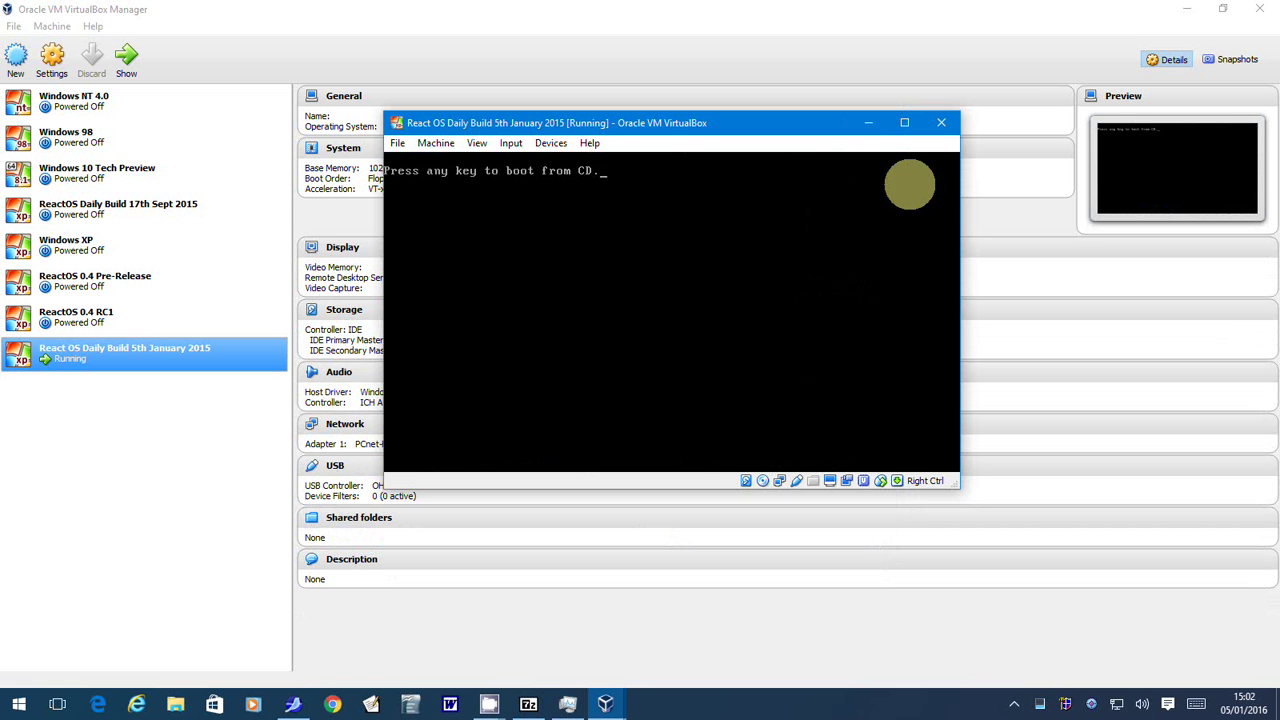
left_click(791, 125)
- Maximize the VM window, boot ReactOS, and pass the welcome, acknowledgements and regional settings pages
double_click(791, 125)
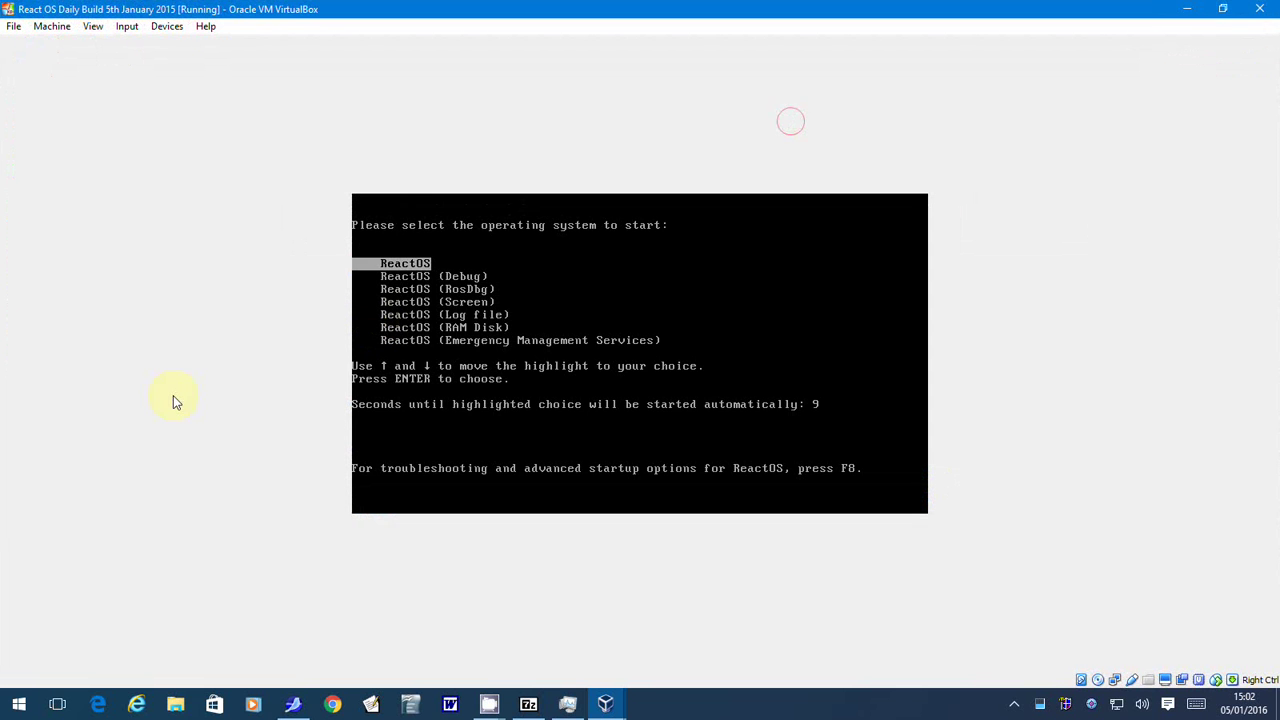
key("Return")
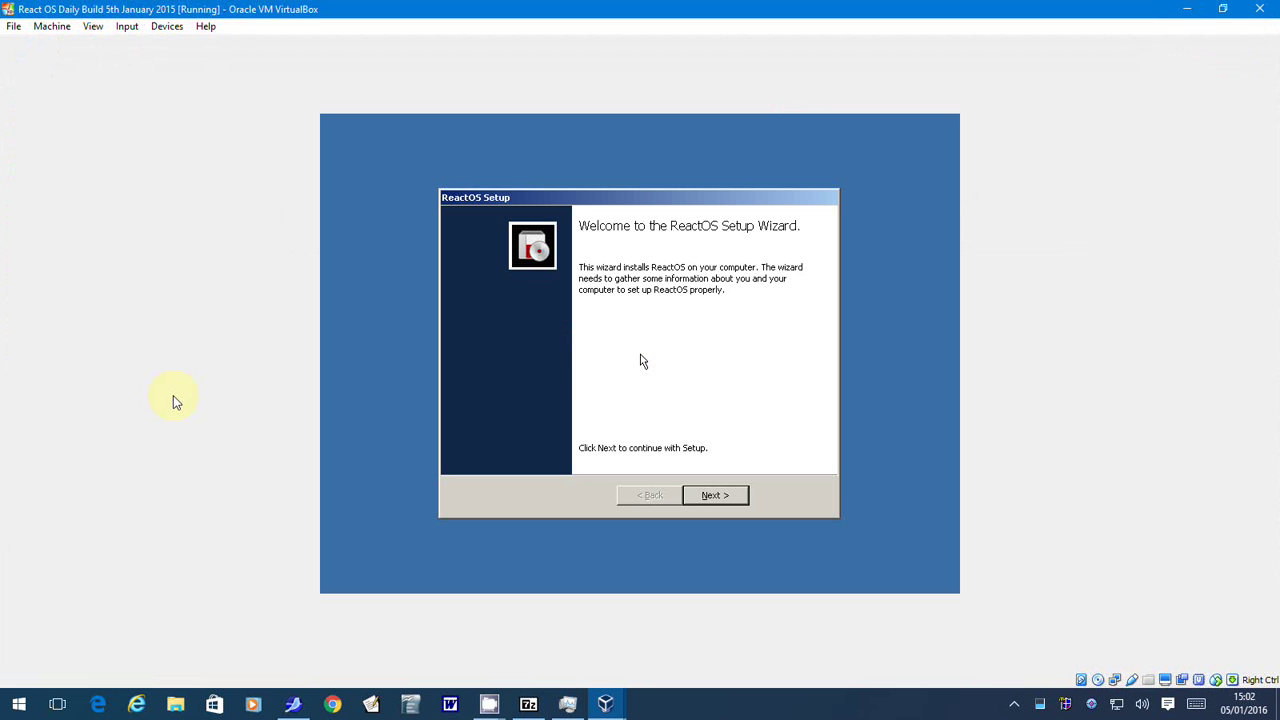
left_click(722, 494)
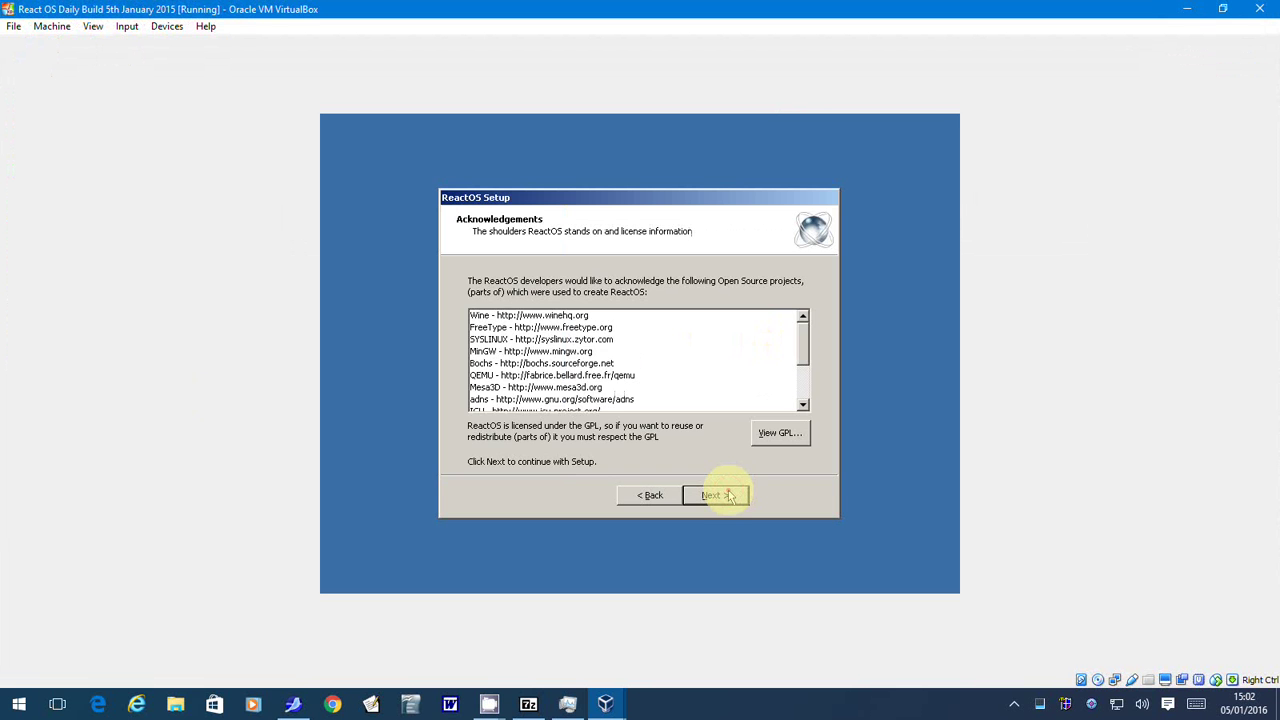
left_click(727, 495)
left_click(727, 495)
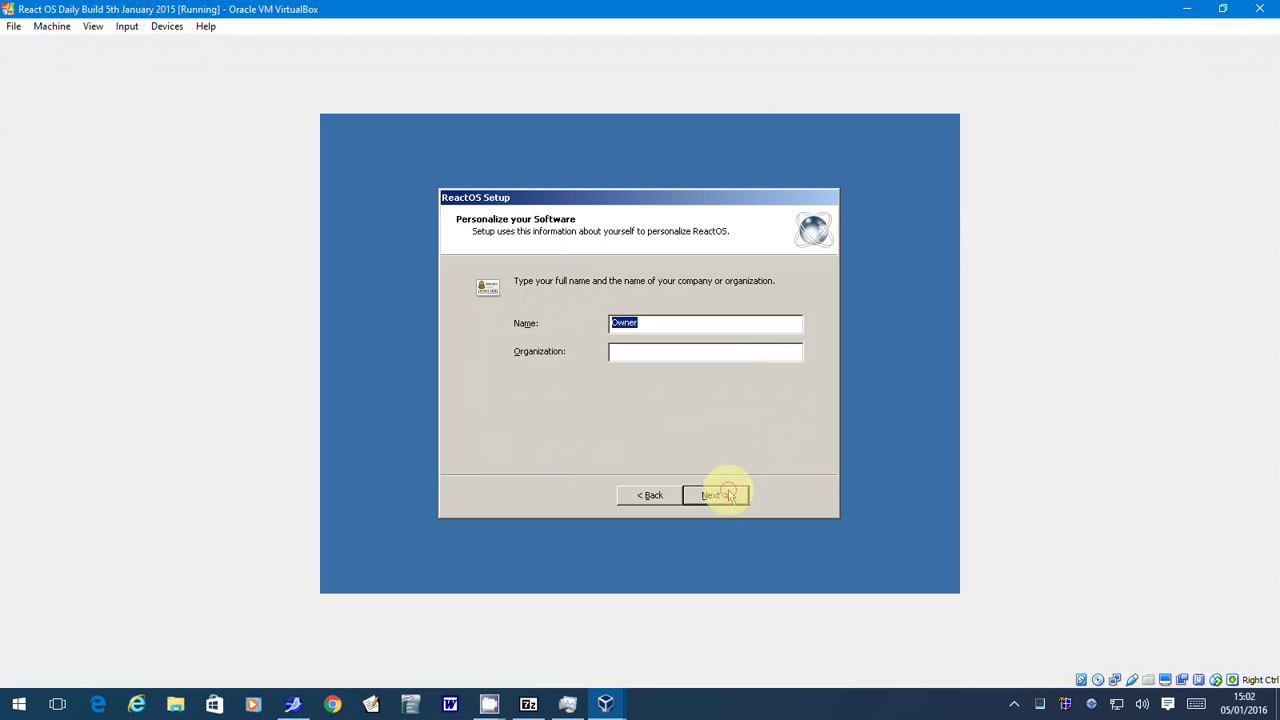
- Enter the owner name and Administrator password, then accept the date and time settings
type("R")
type("ya")
type("m")
left_click(715, 495)
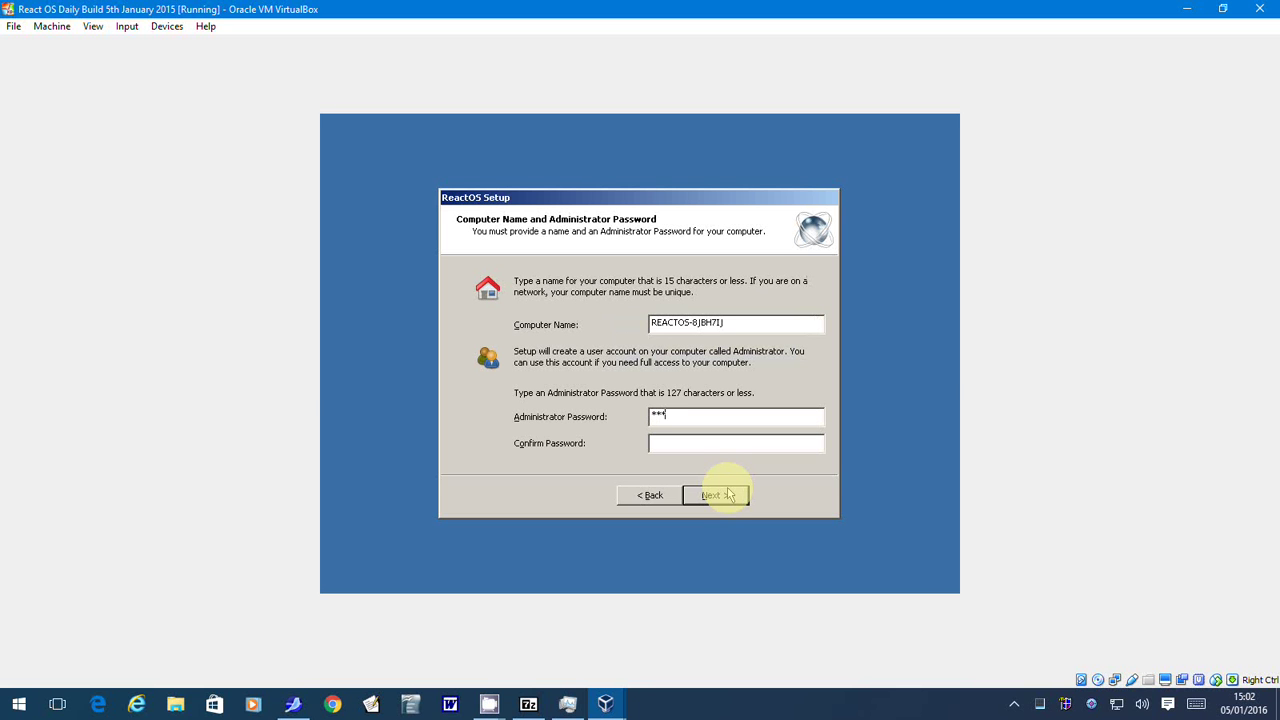
type("*")
left_click(729, 494)
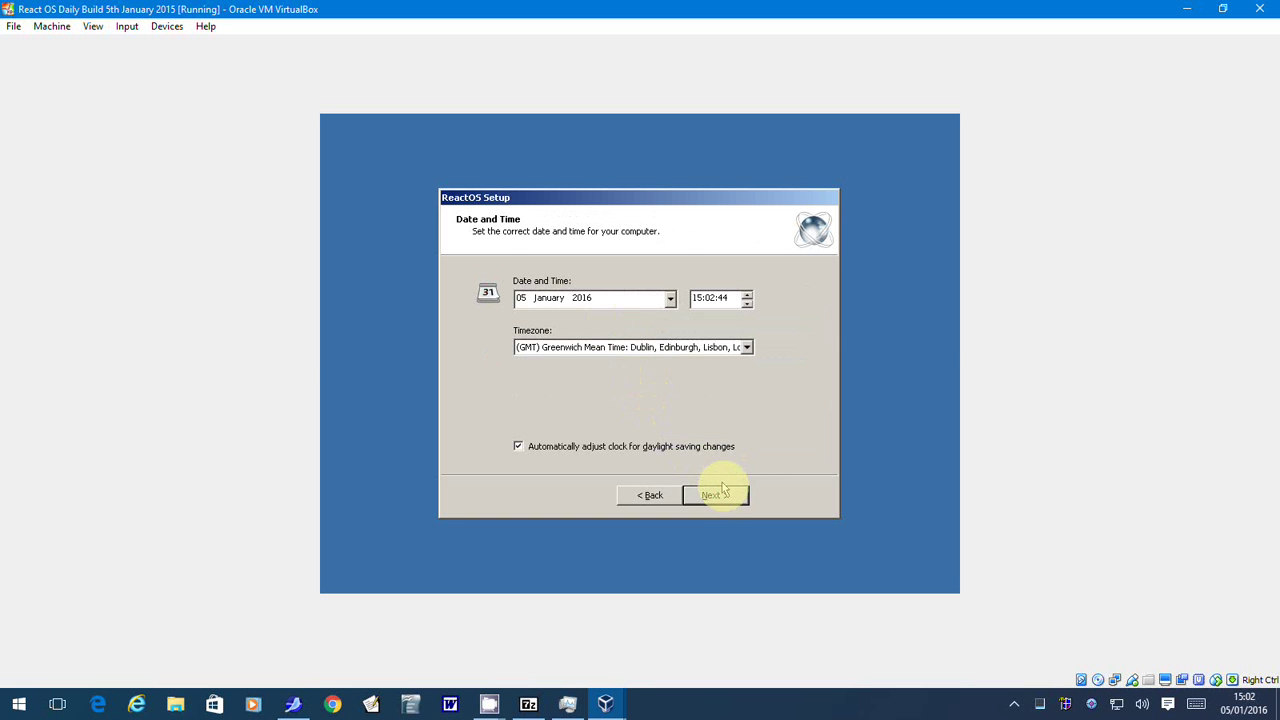
left_click(724, 496)
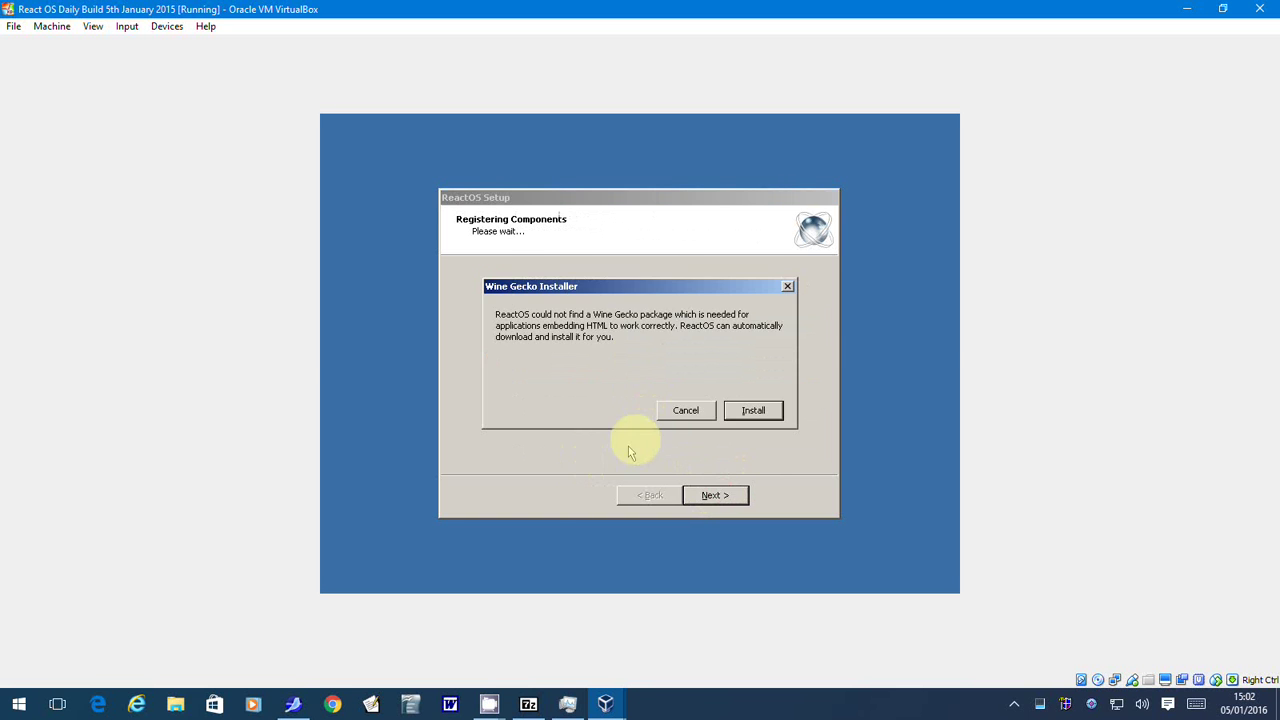
- Install Wine Gecko, eject the install disc from the virtual drive, and finish setup to restart
left_click(779, 409)
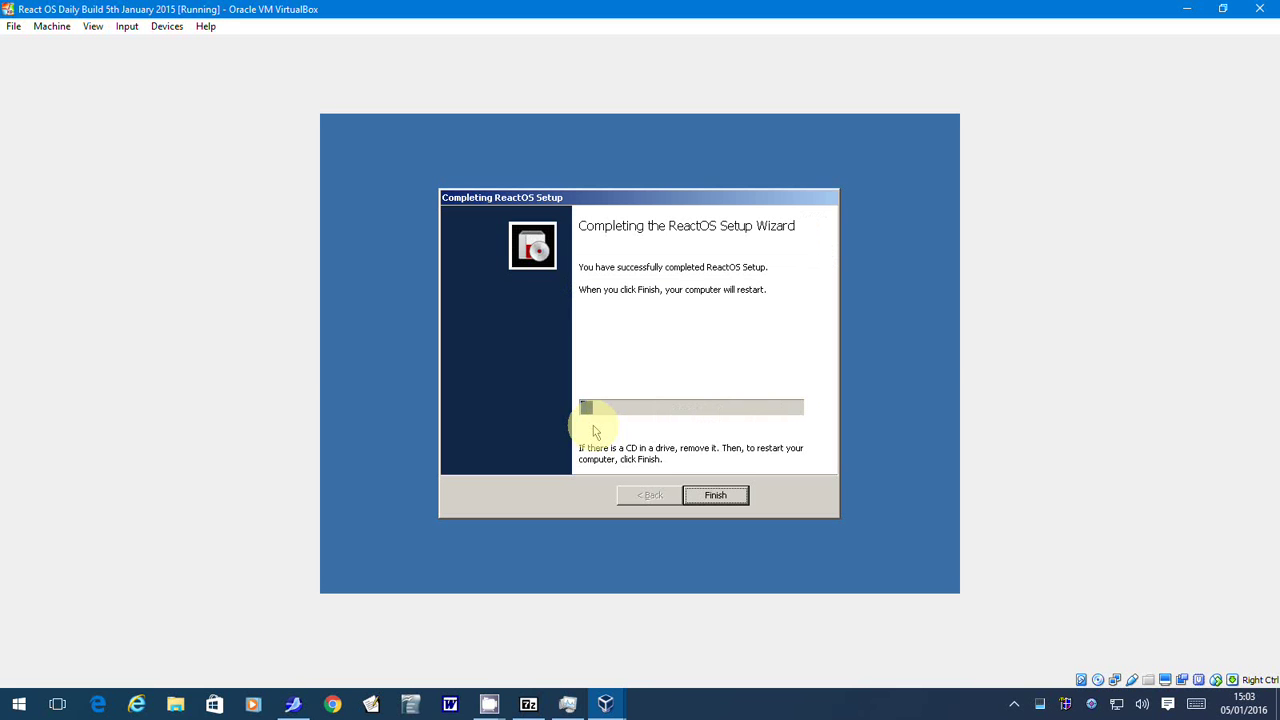
left_click(1103, 681)
left_click(1143, 624)
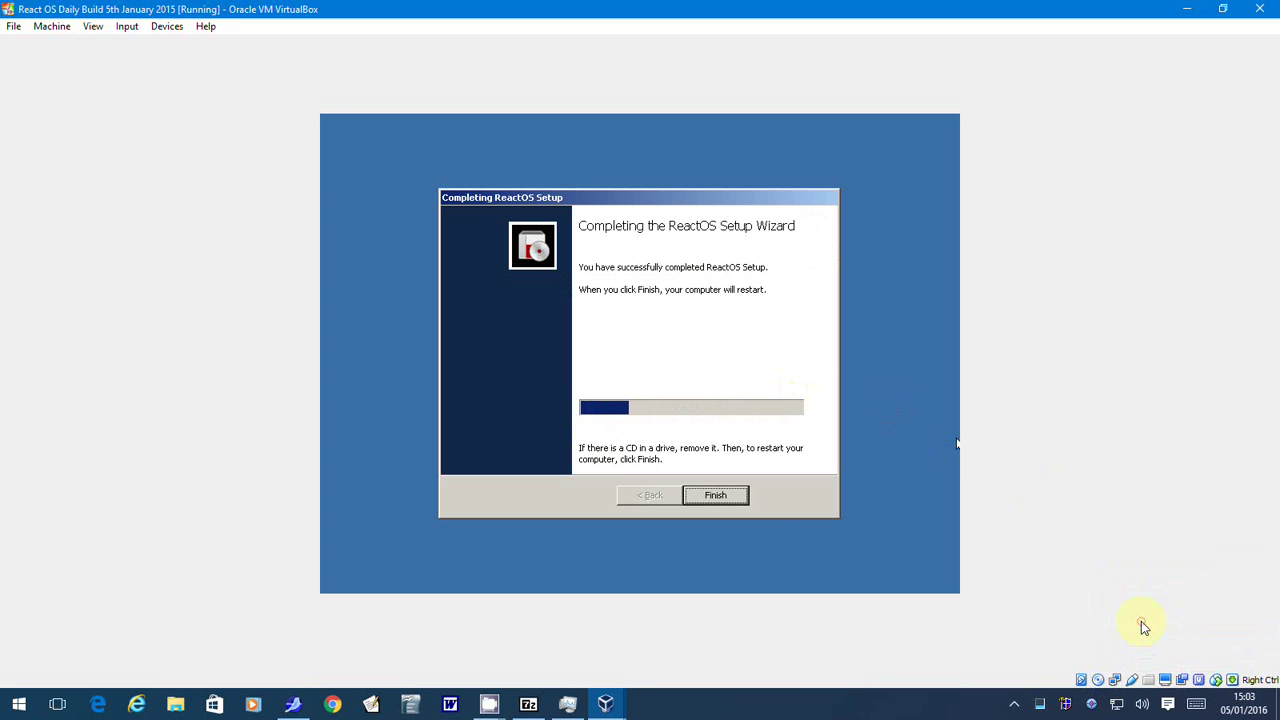
left_click(715, 495)
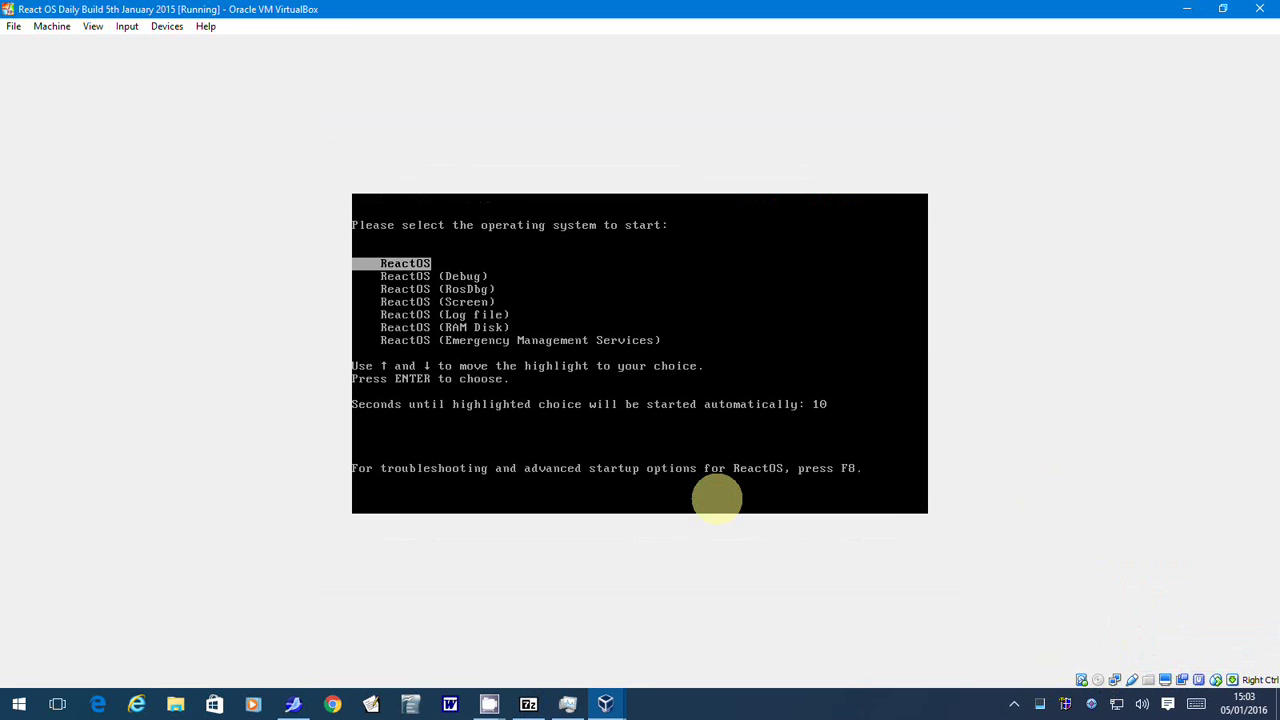
- Boot ReactOS and close the failed system and audio device driver wizards
key("Return")
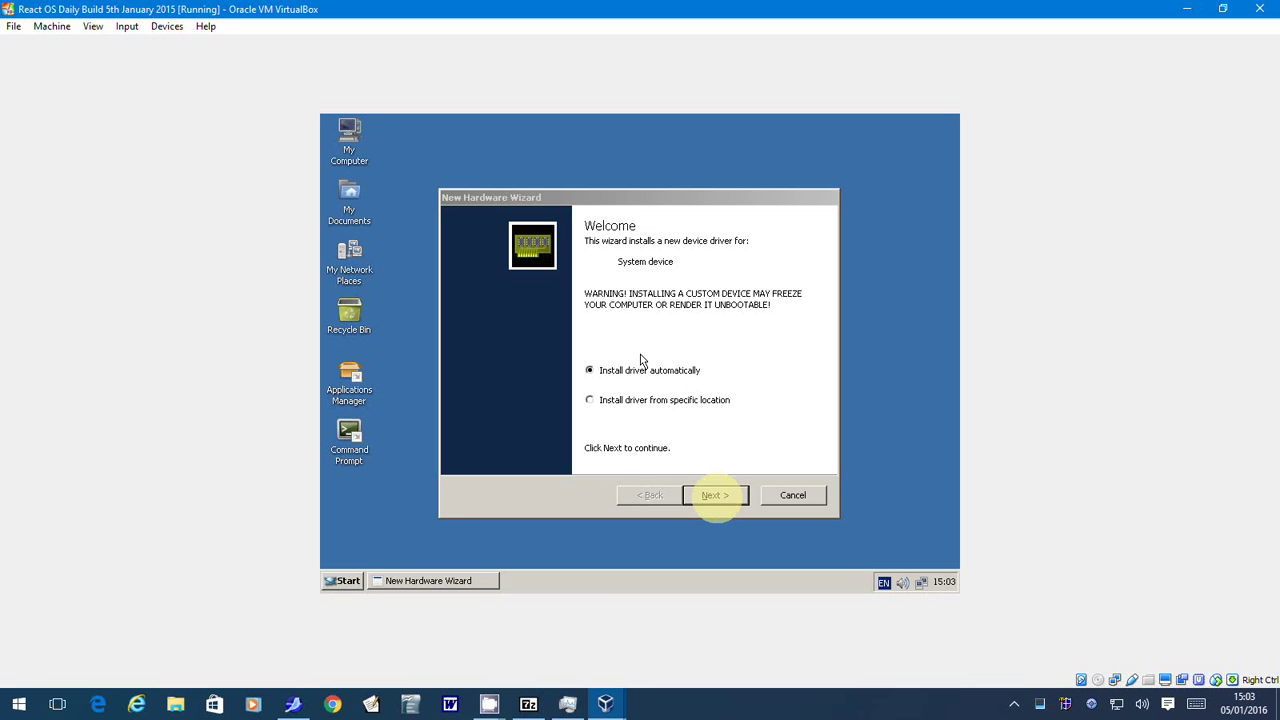
left_click(715, 495)
left_click(742, 497)
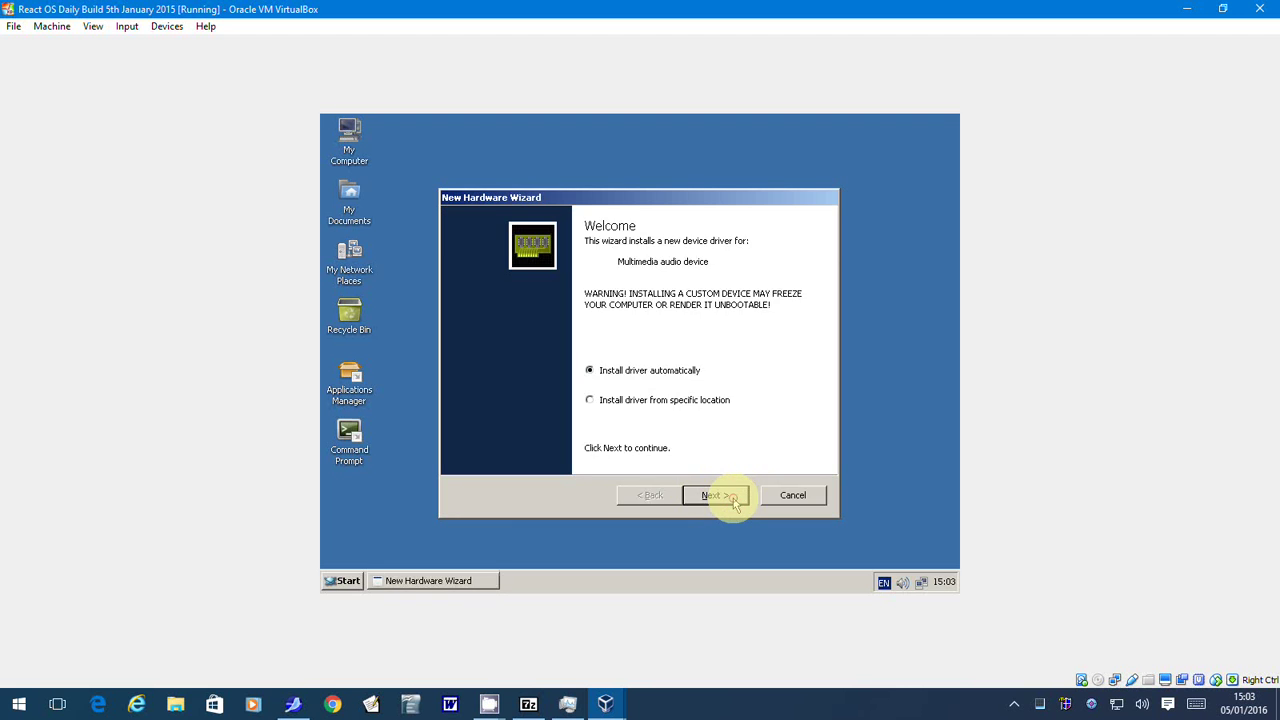
left_click(733, 494)
left_click(733, 496)
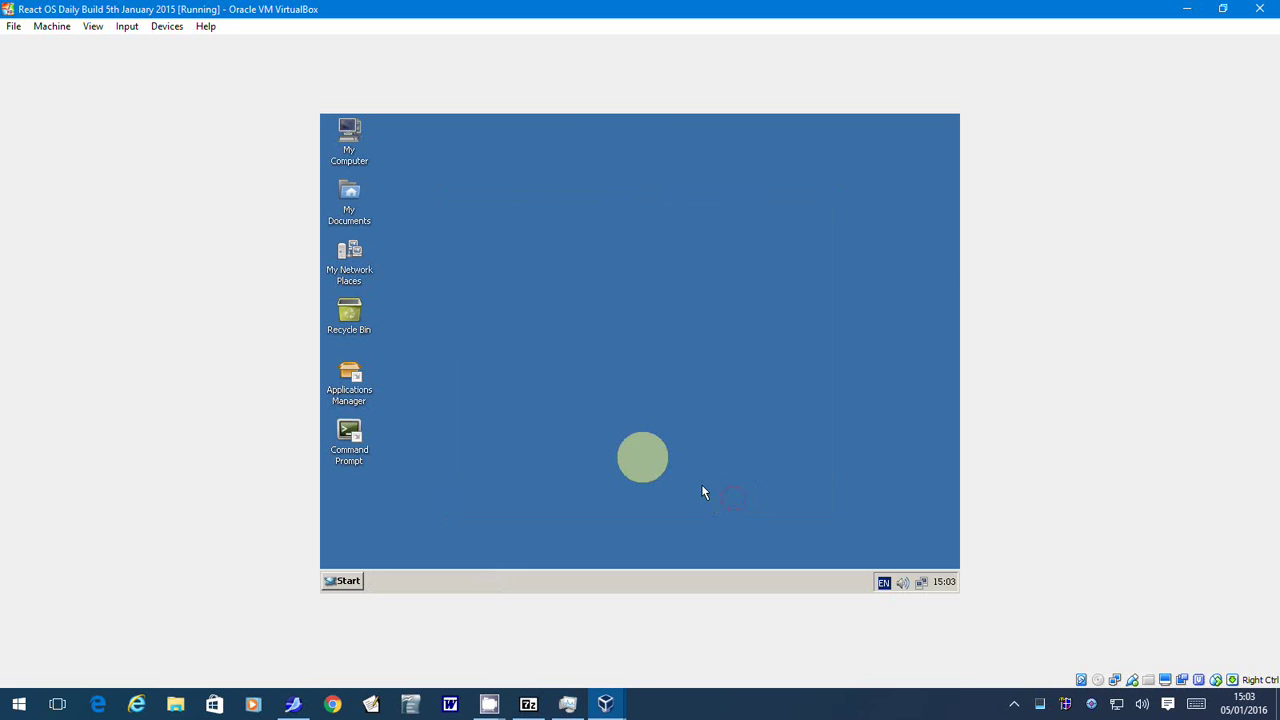
- Restart ReactOS through the Start menu's Shut Down dialog and boot the default entry
left_click(348, 580)
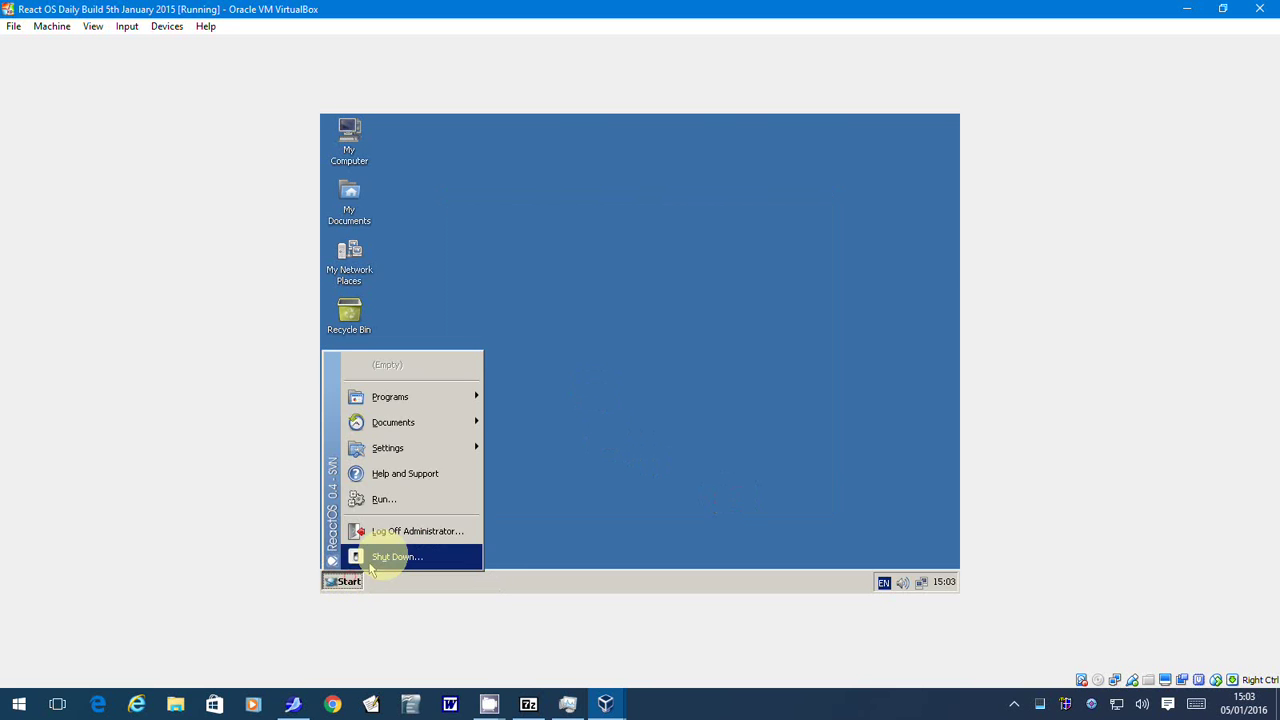
left_click(372, 558)
left_click(601, 360)
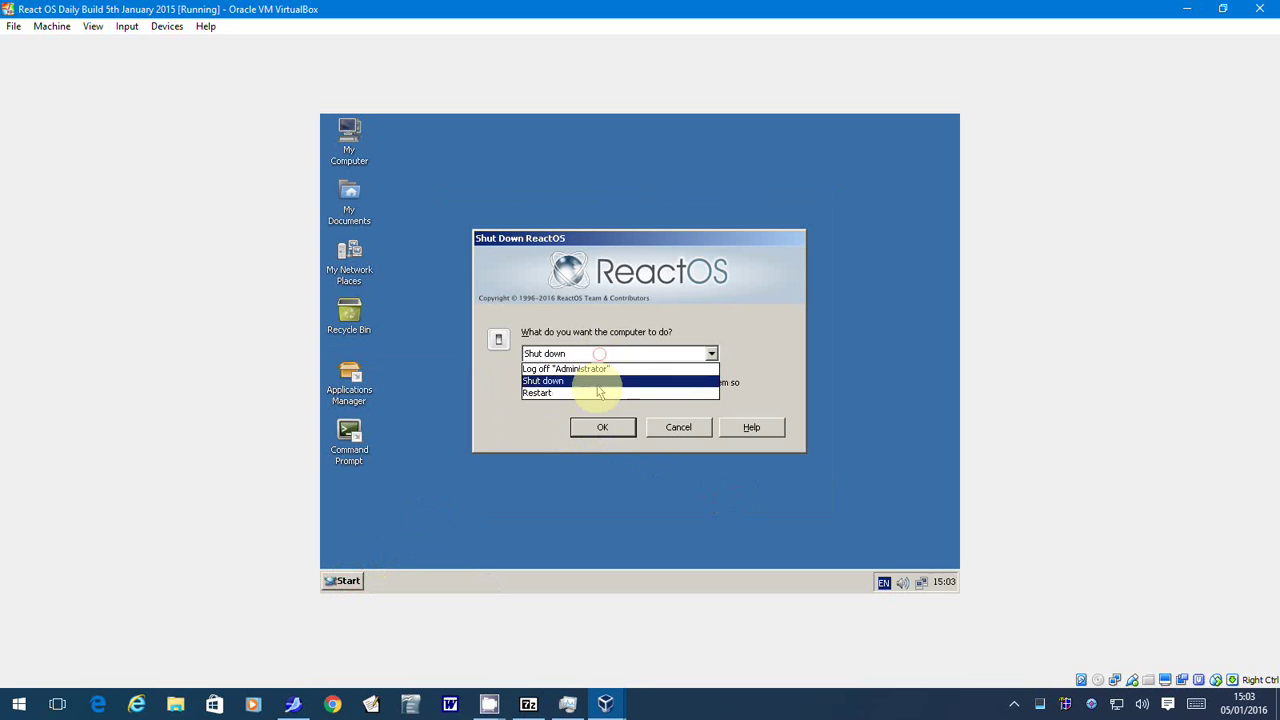
left_click(597, 391)
left_click(595, 427)
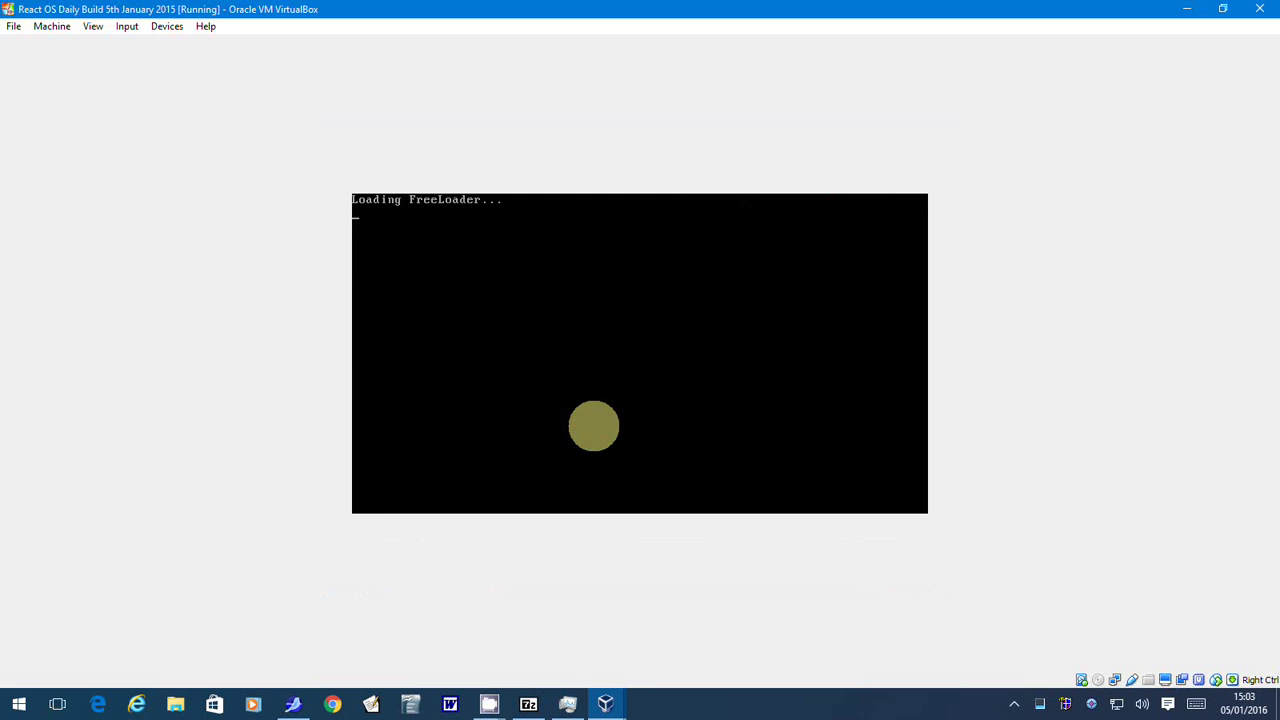
key("Return")
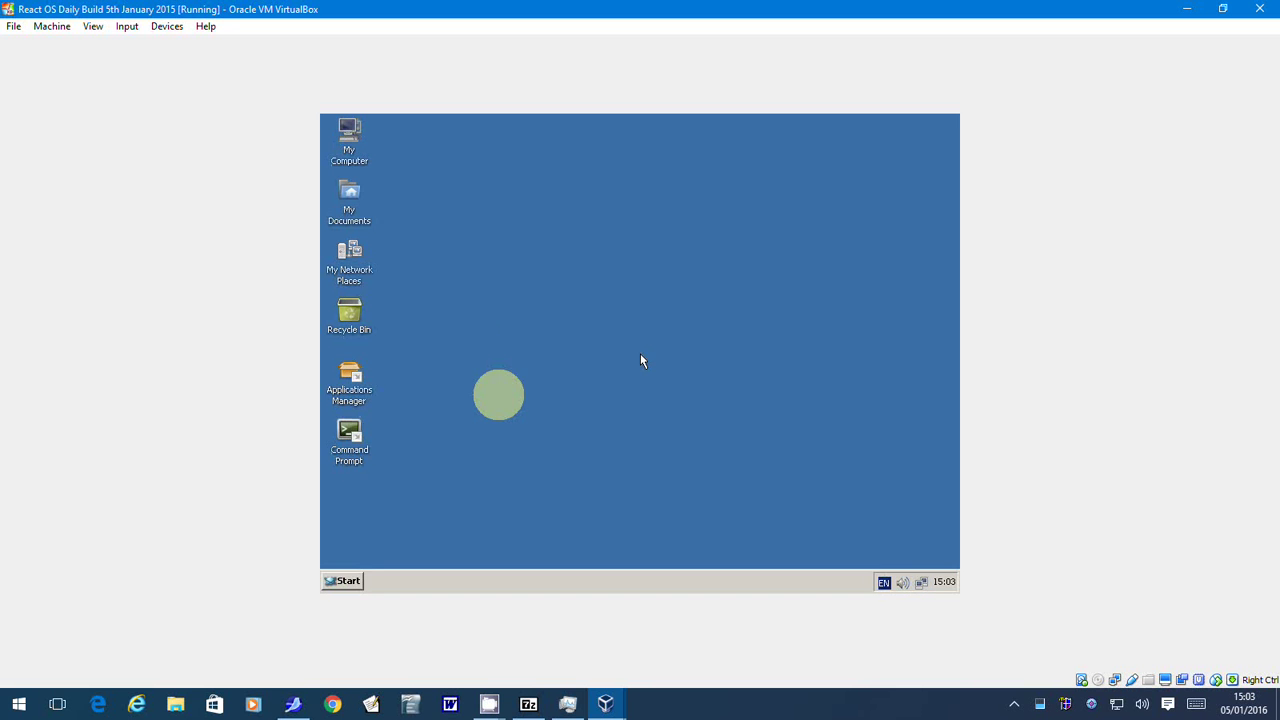
- Insert the Guest Additions CD and launch its installer from the VBOXADDITIONS drive in ReactOS
left_click(167, 26)
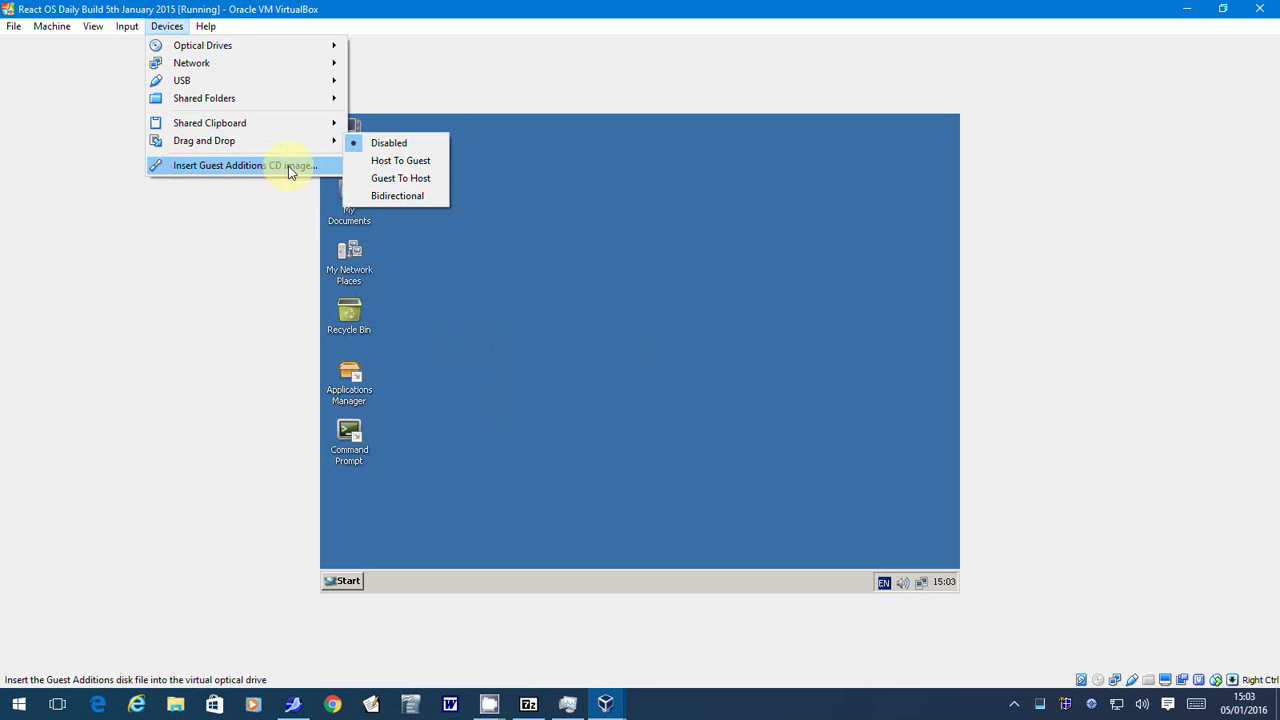
left_click(290, 166)
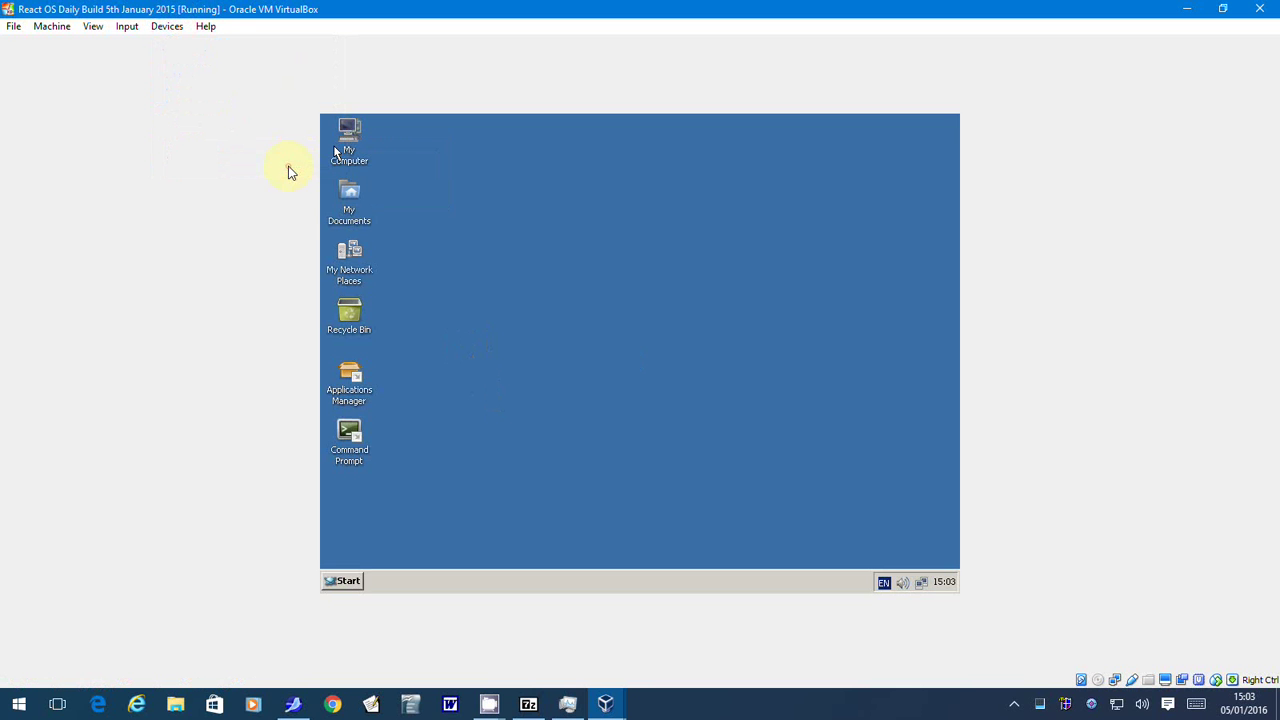
double_click(341, 138)
double_click(646, 275)
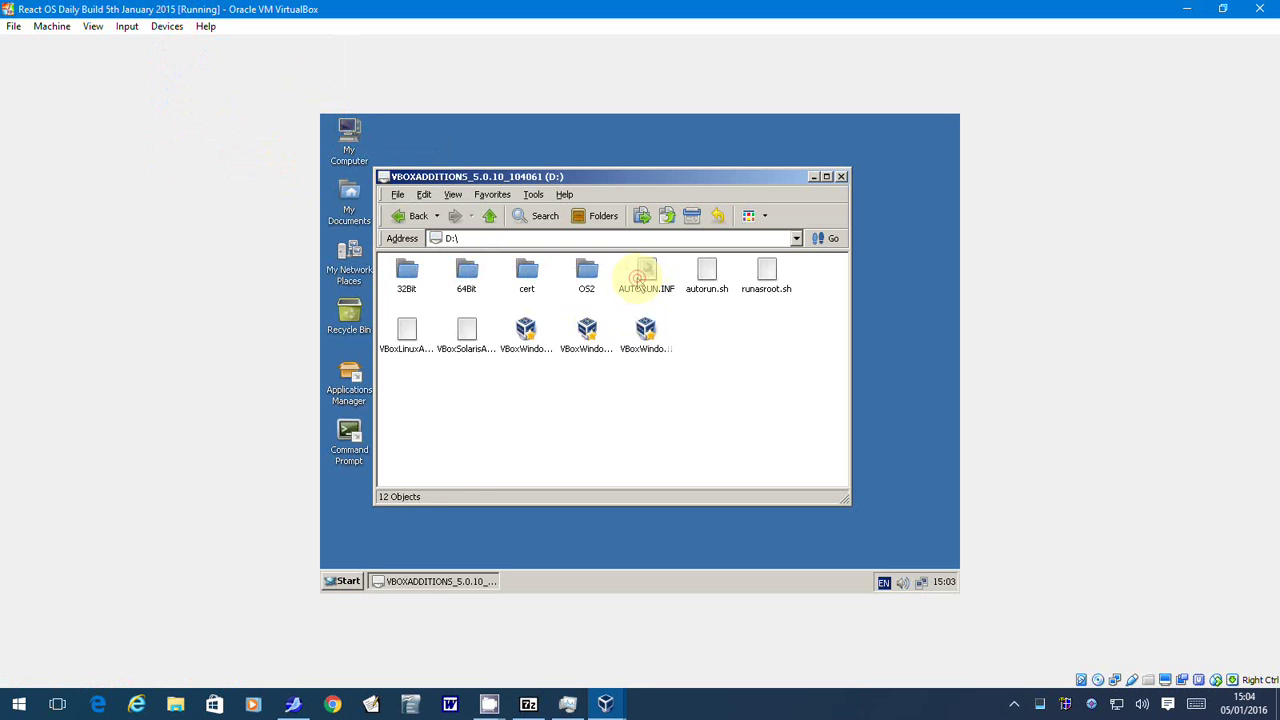
double_click(587, 335)
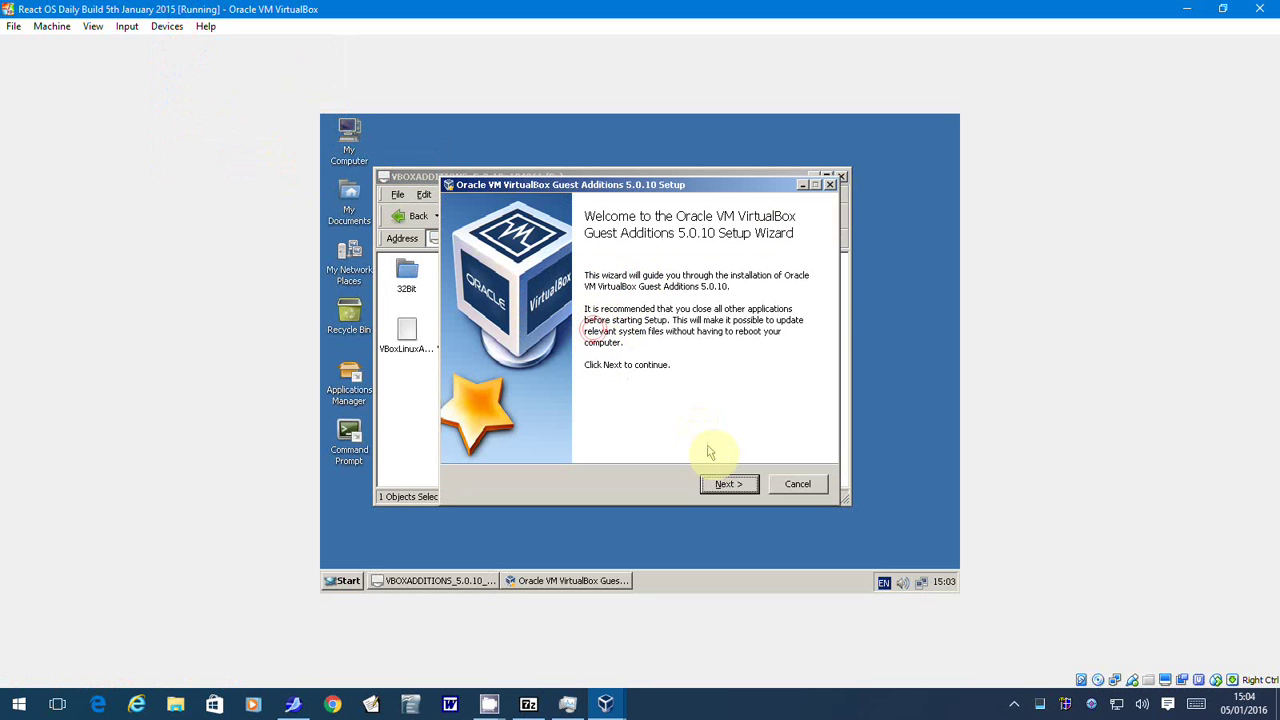
left_click(842, 176)
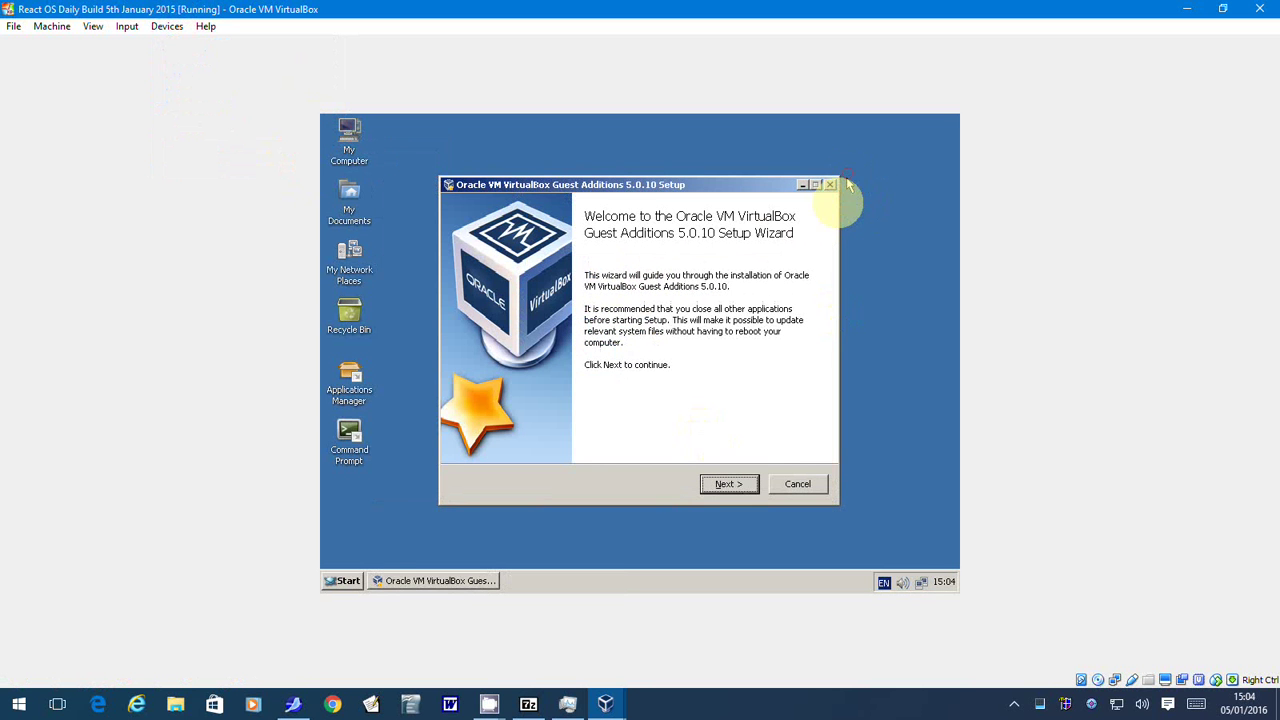
- Install Guest Additions 5.0.10 at the default location and finish with Reboot now
left_click(752, 488)
left_click(736, 487)
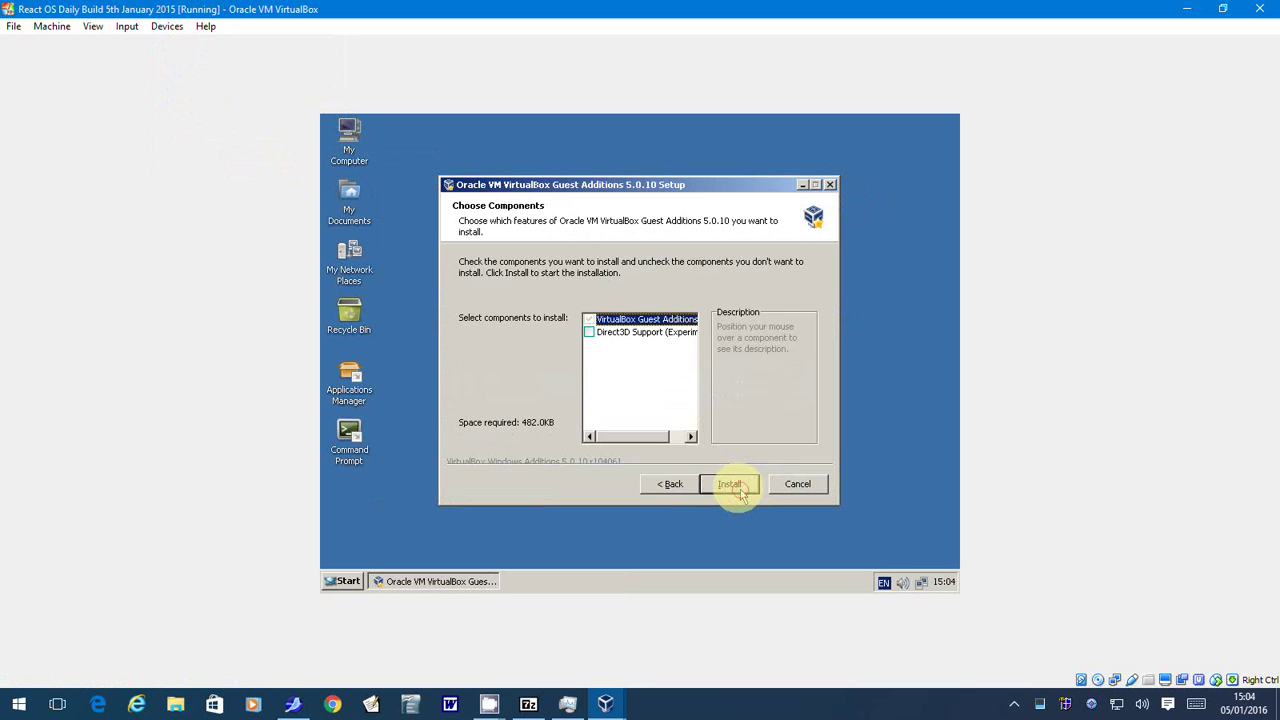
left_click(729, 485)
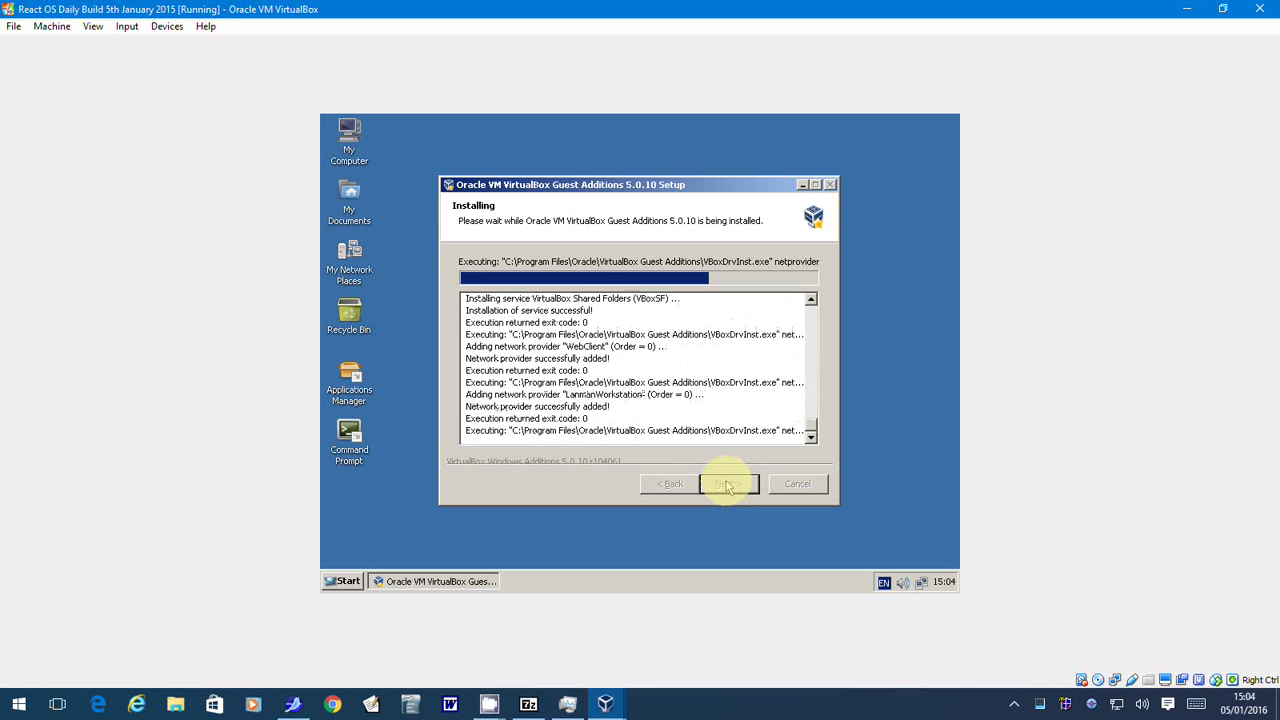
left_click(722, 484)
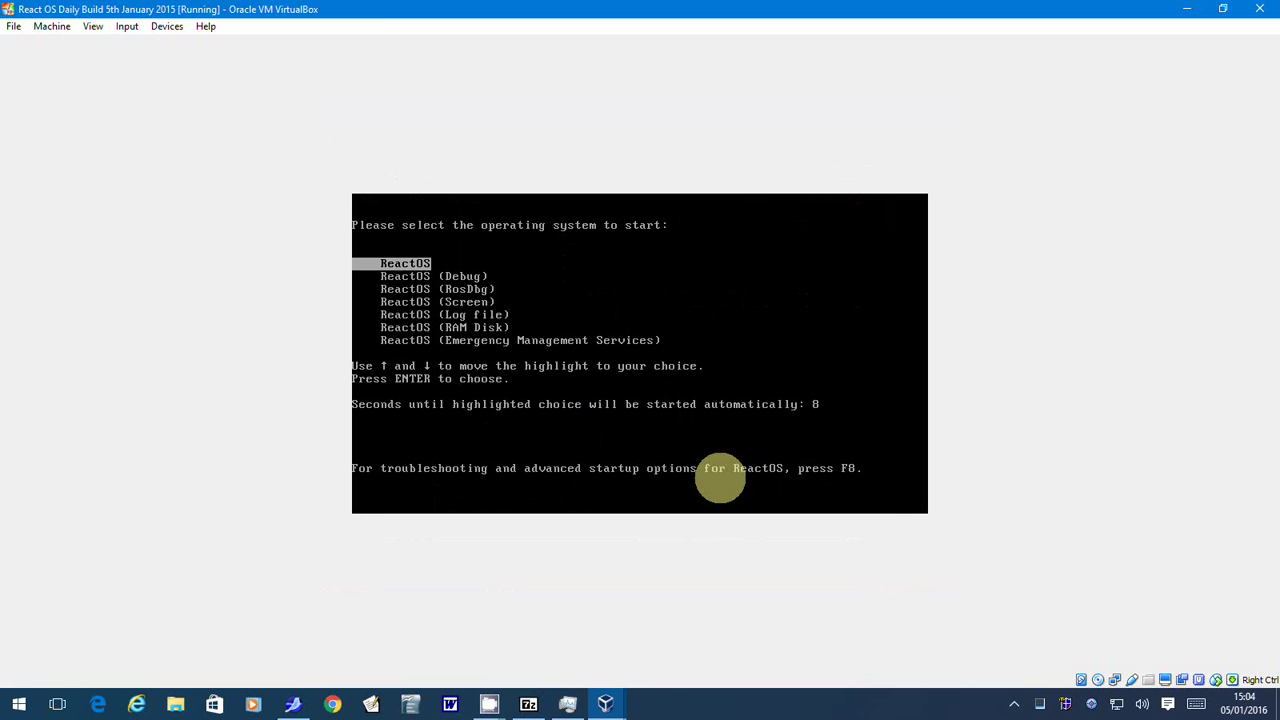
- Boot ReactOS and raise the display resolution from 800x600 to 1024x768 in Display Properties
key("Return")
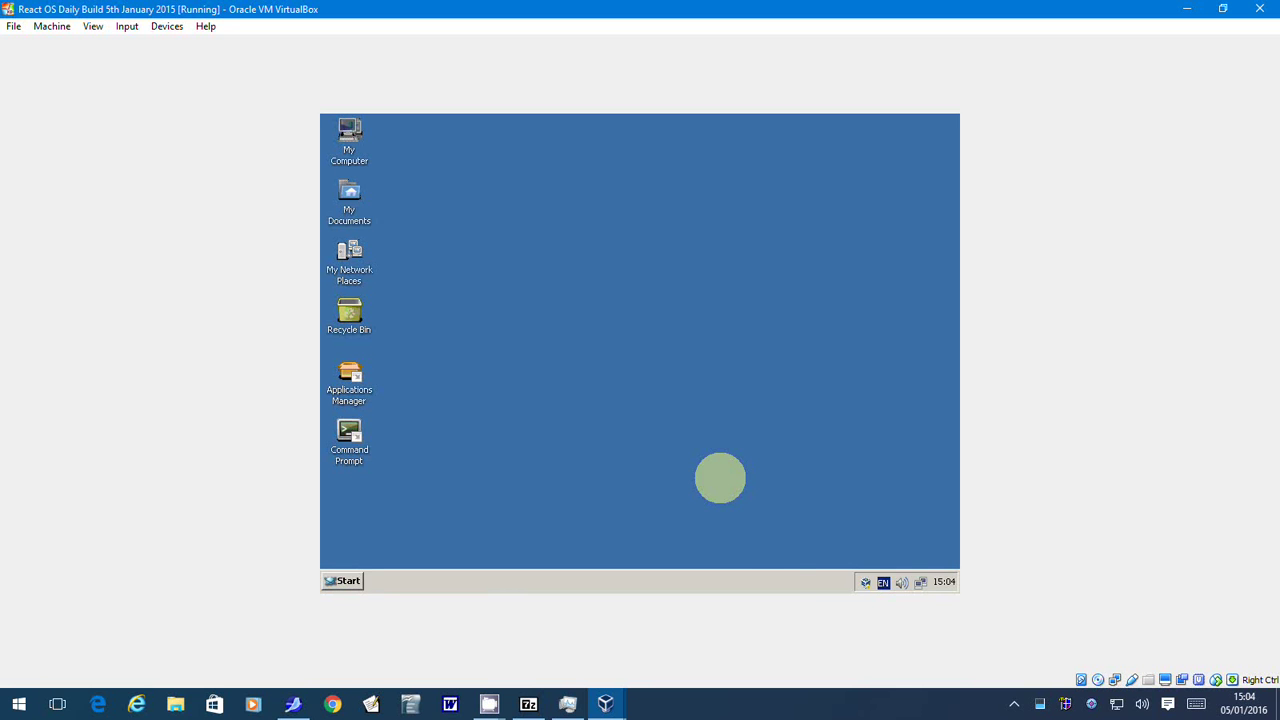
right_click(720, 478)
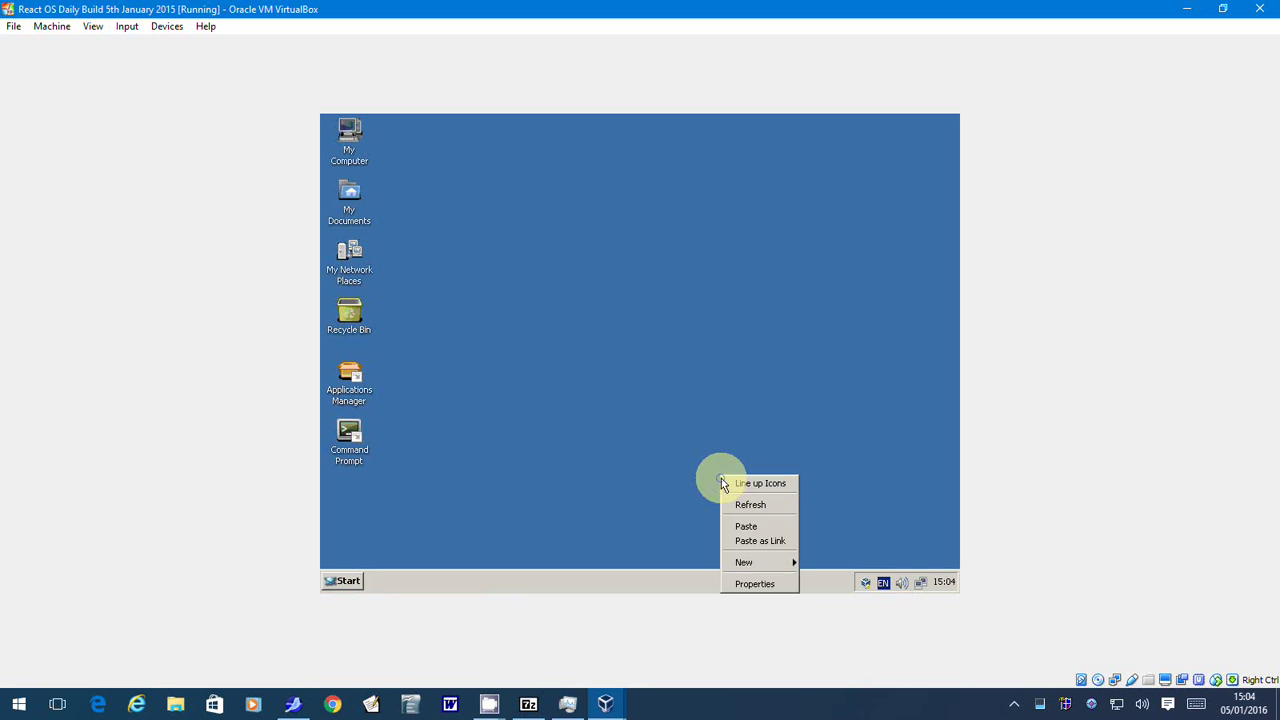
left_click(729, 581)
left_click(552, 181)
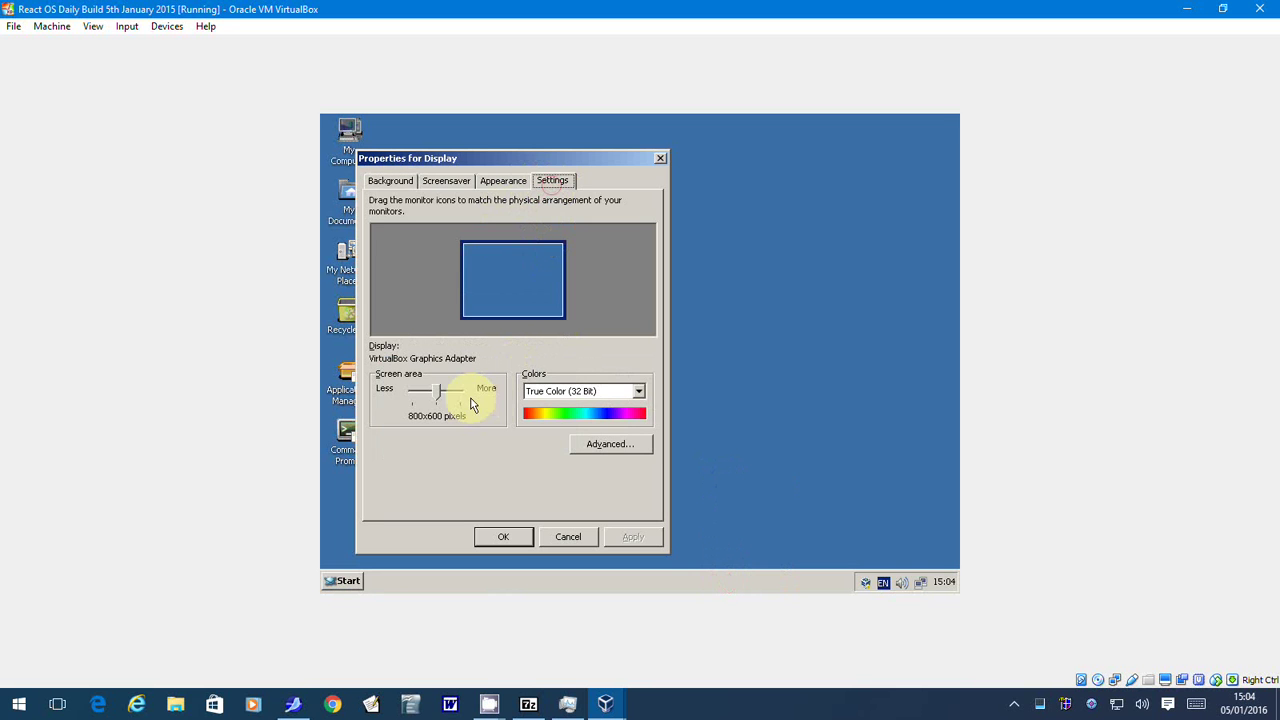
left_click_drag(445, 397, 480, 397)
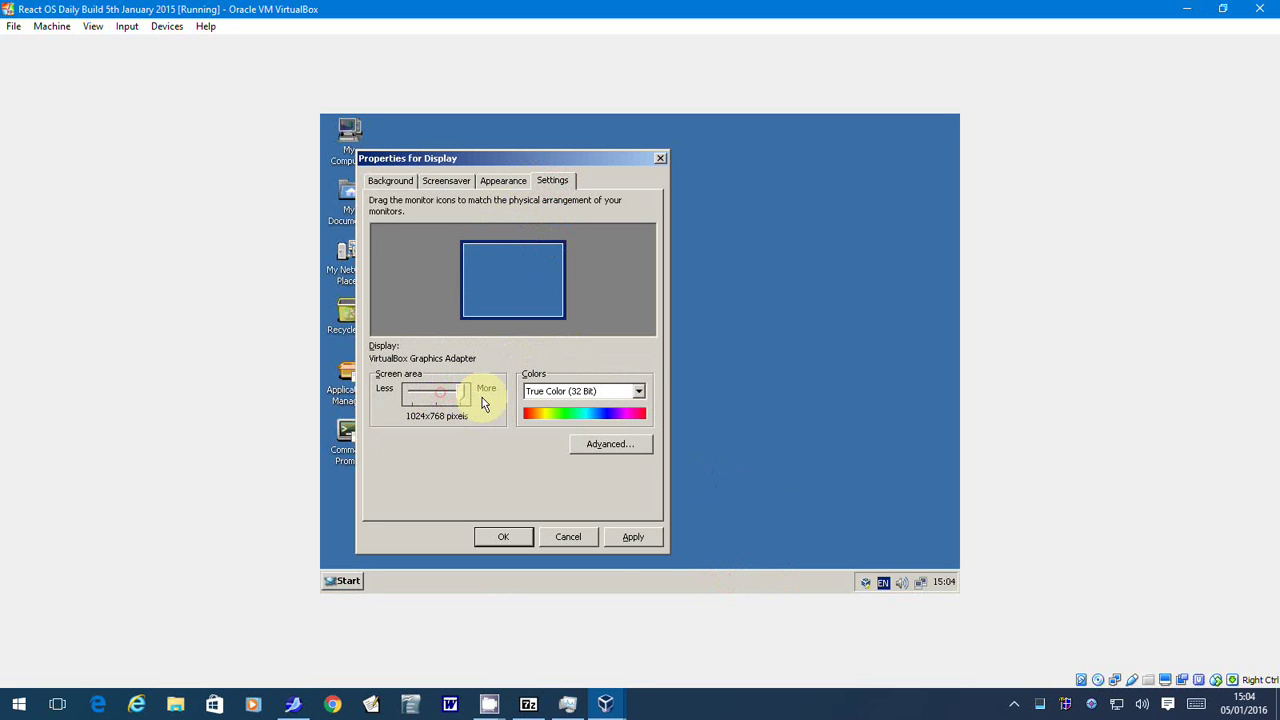
left_click(618, 538)
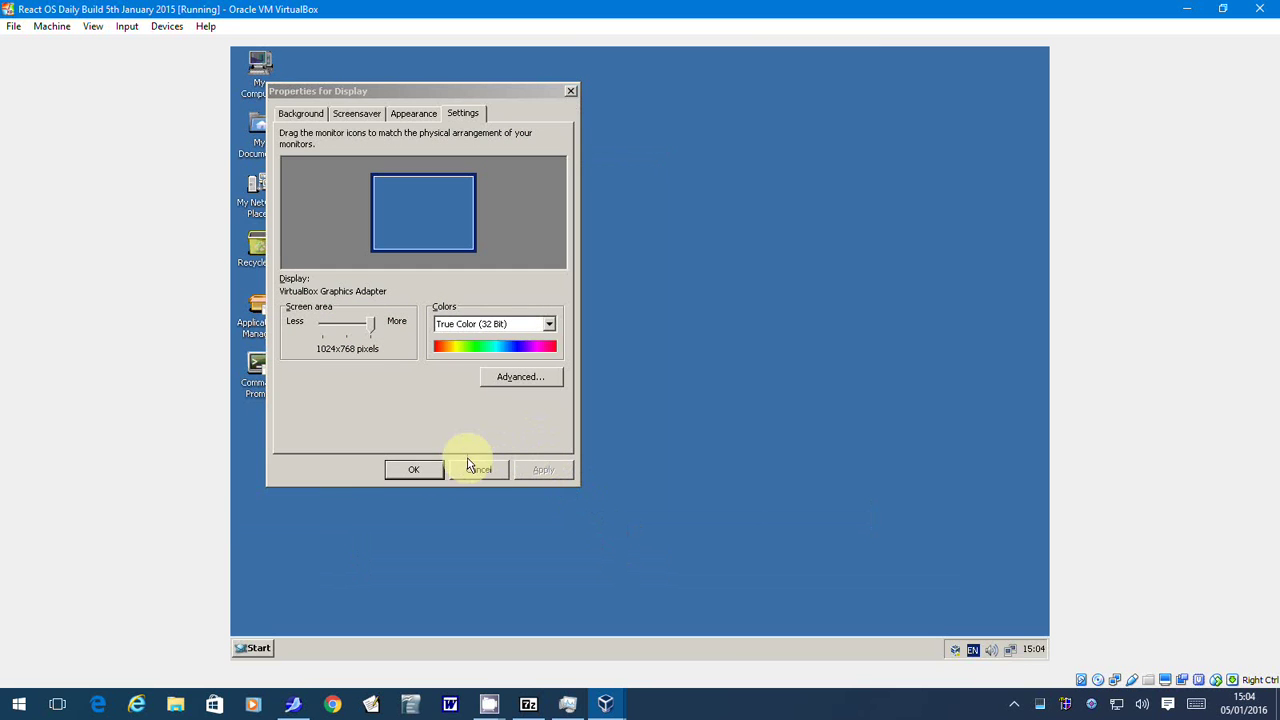
left_click(412, 470)
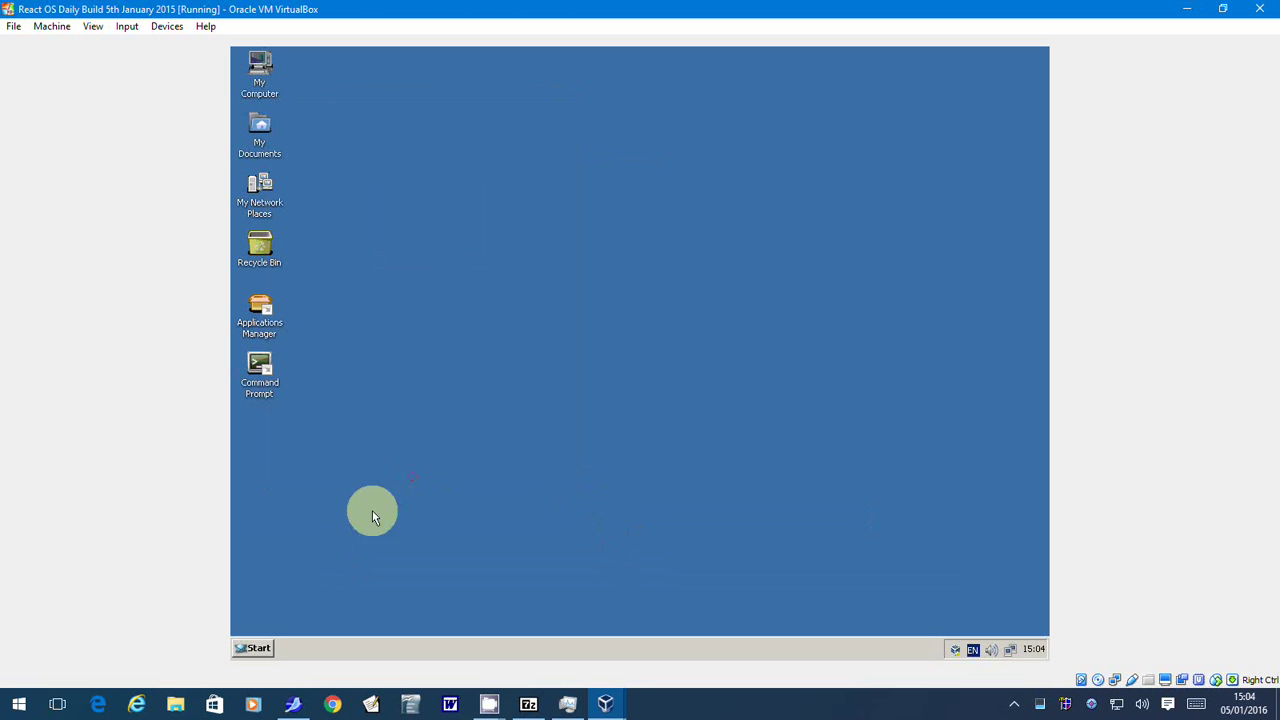
left_click(262, 647)
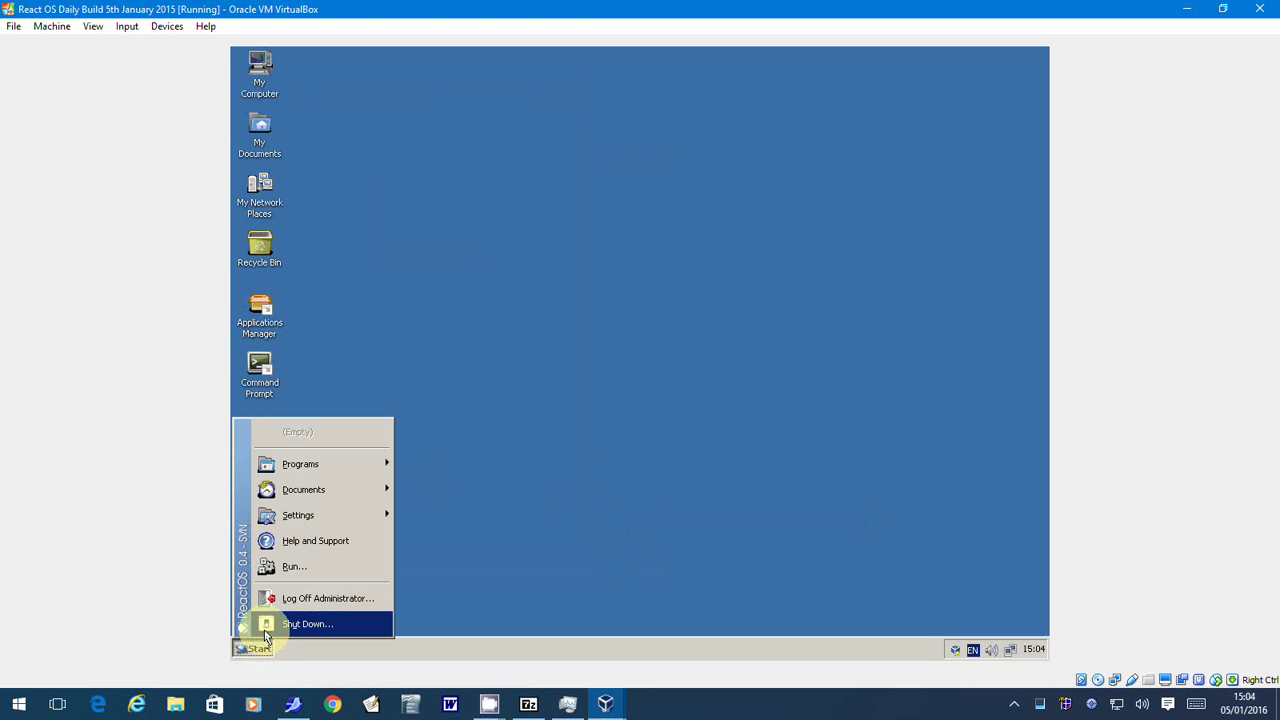
- Restart ReactOS from the Start menu and boot it again immediately
left_click(265, 624)
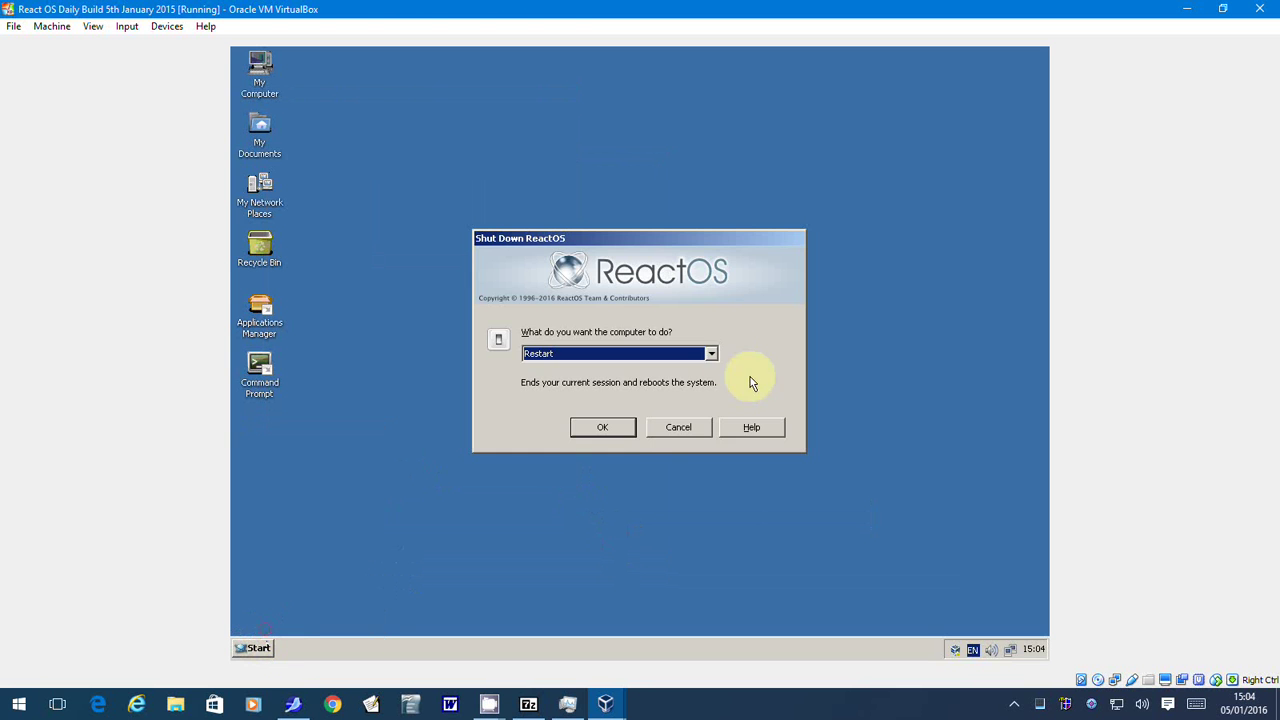
left_click(620, 430)
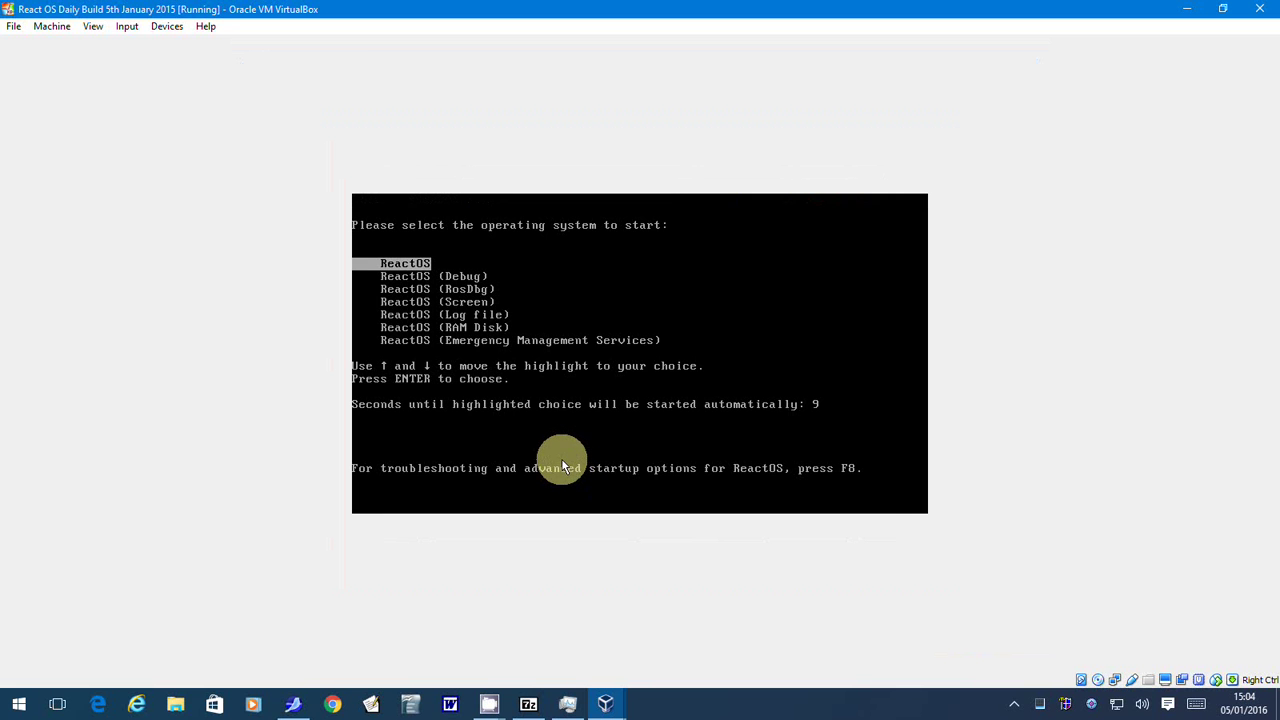
key("Return")
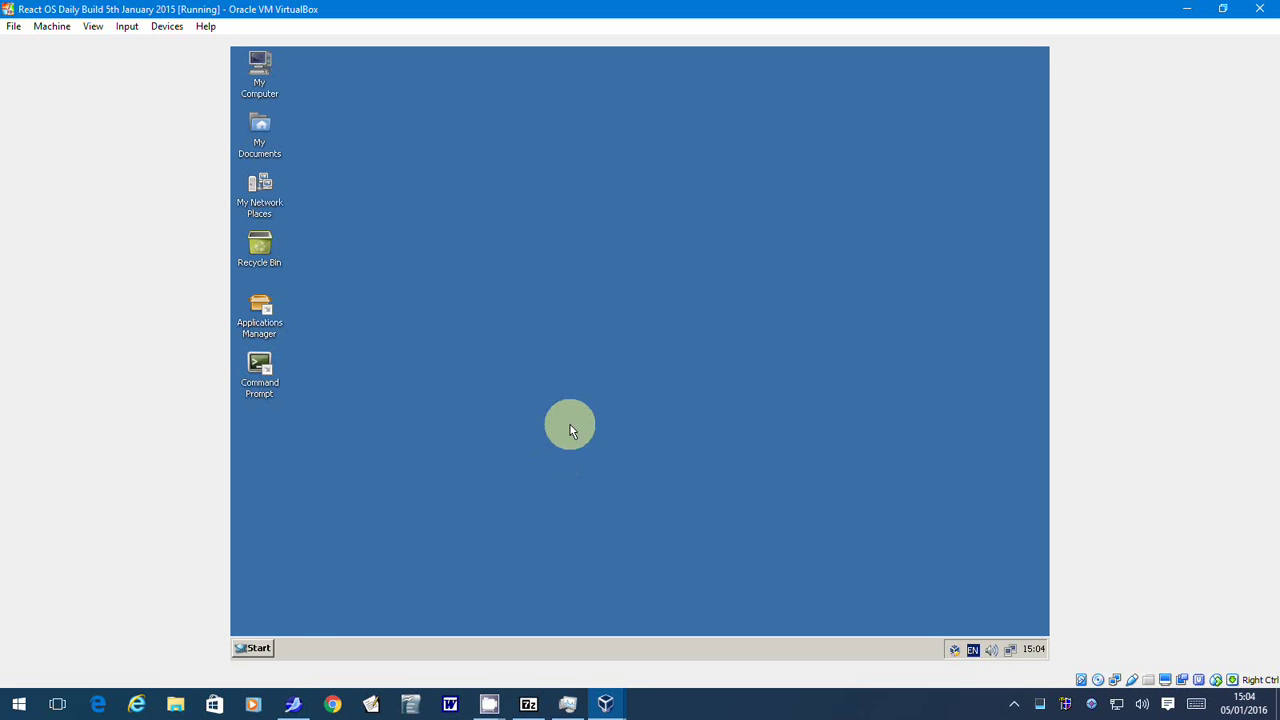
- Shut down ReactOS by choosing Shut down in the Shut Down dialog
left_click(253, 648)
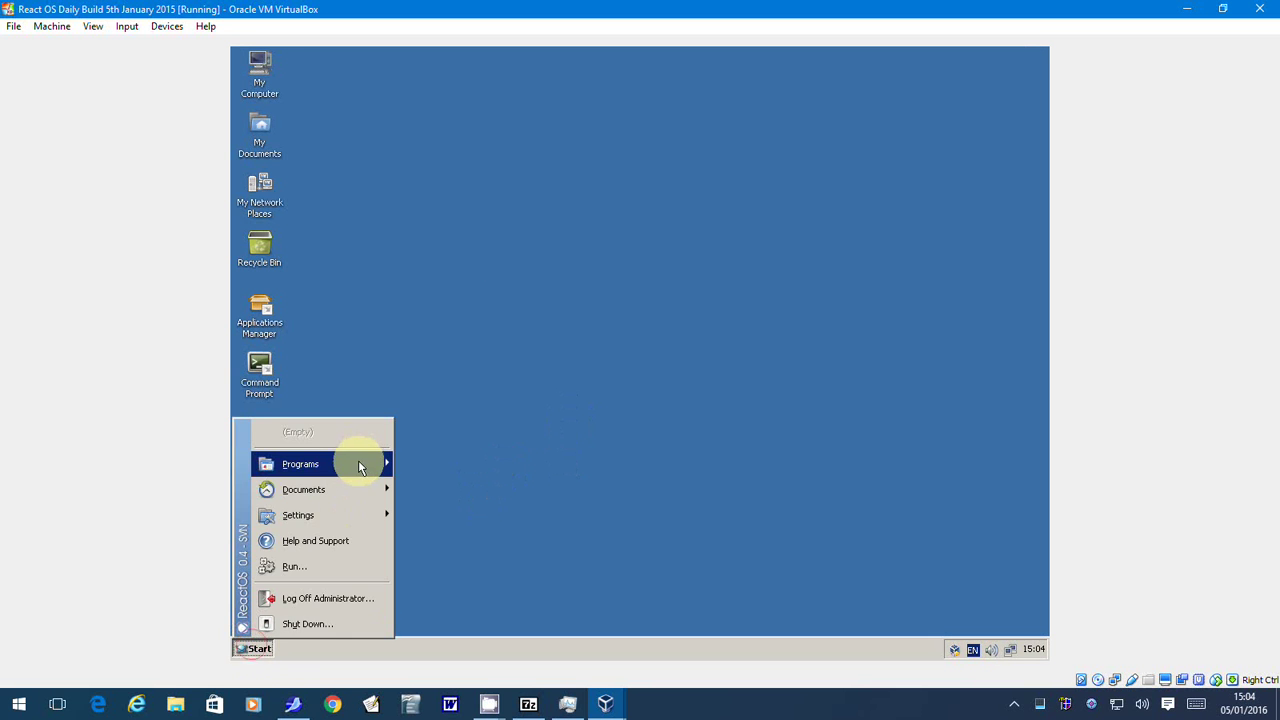
mouse_move(348, 488)
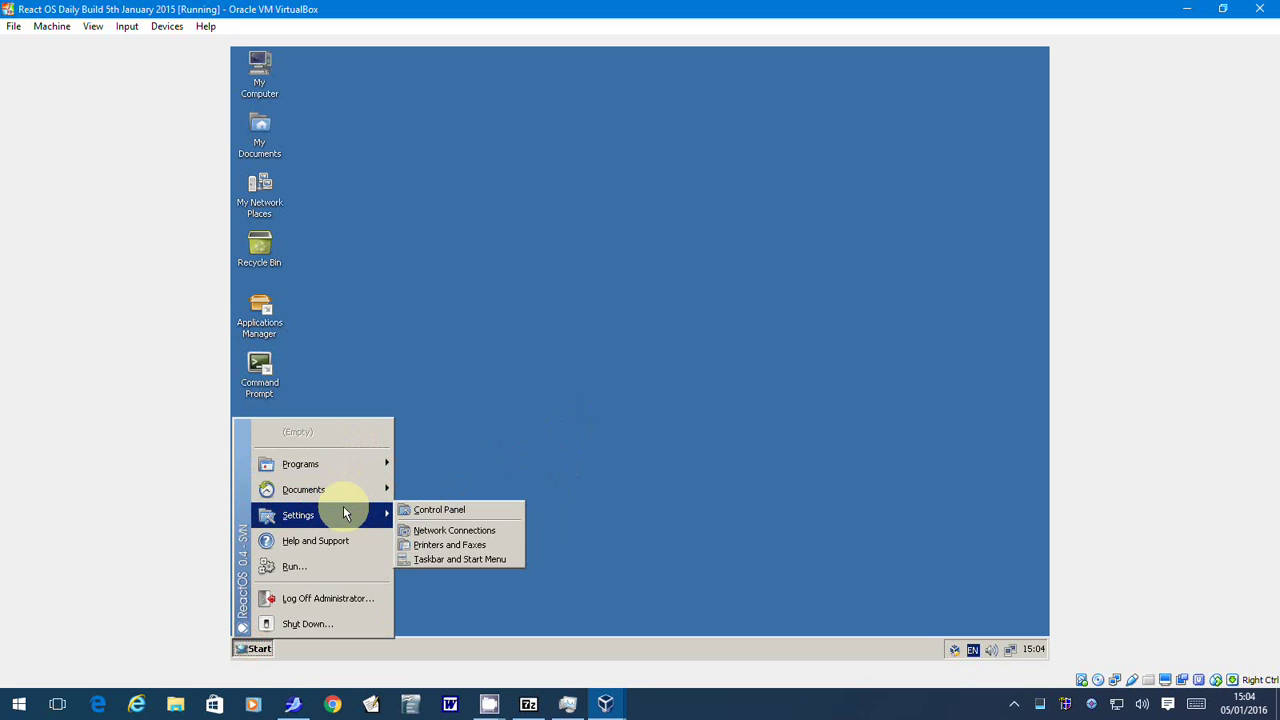
left_click(251, 649)
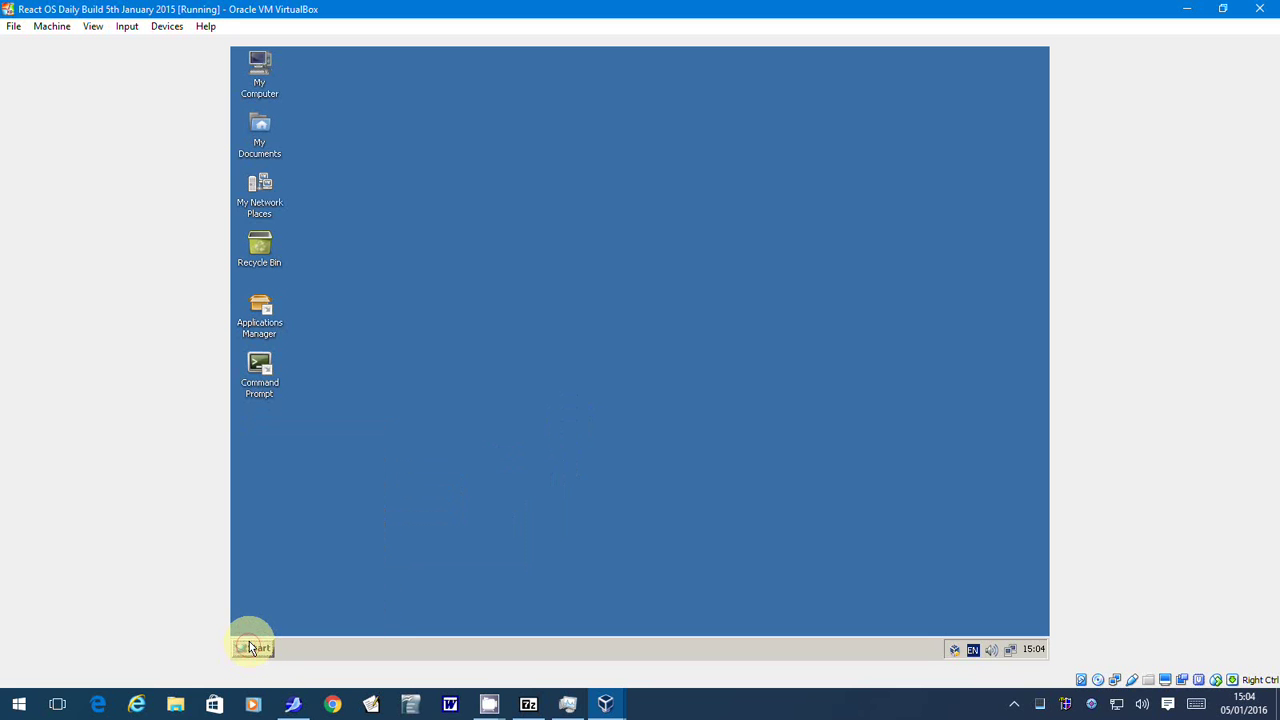
left_click(251, 649)
left_click(281, 620)
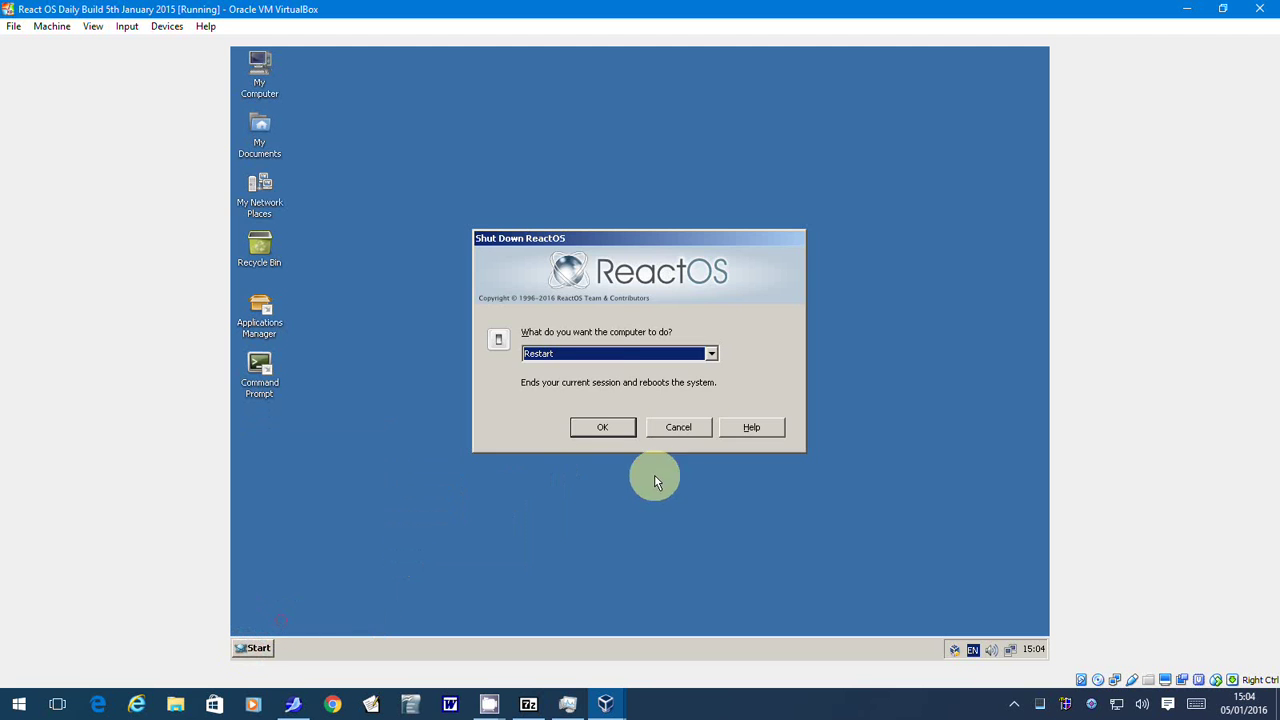
left_click(596, 356)
left_click(590, 382)
left_click(589, 428)
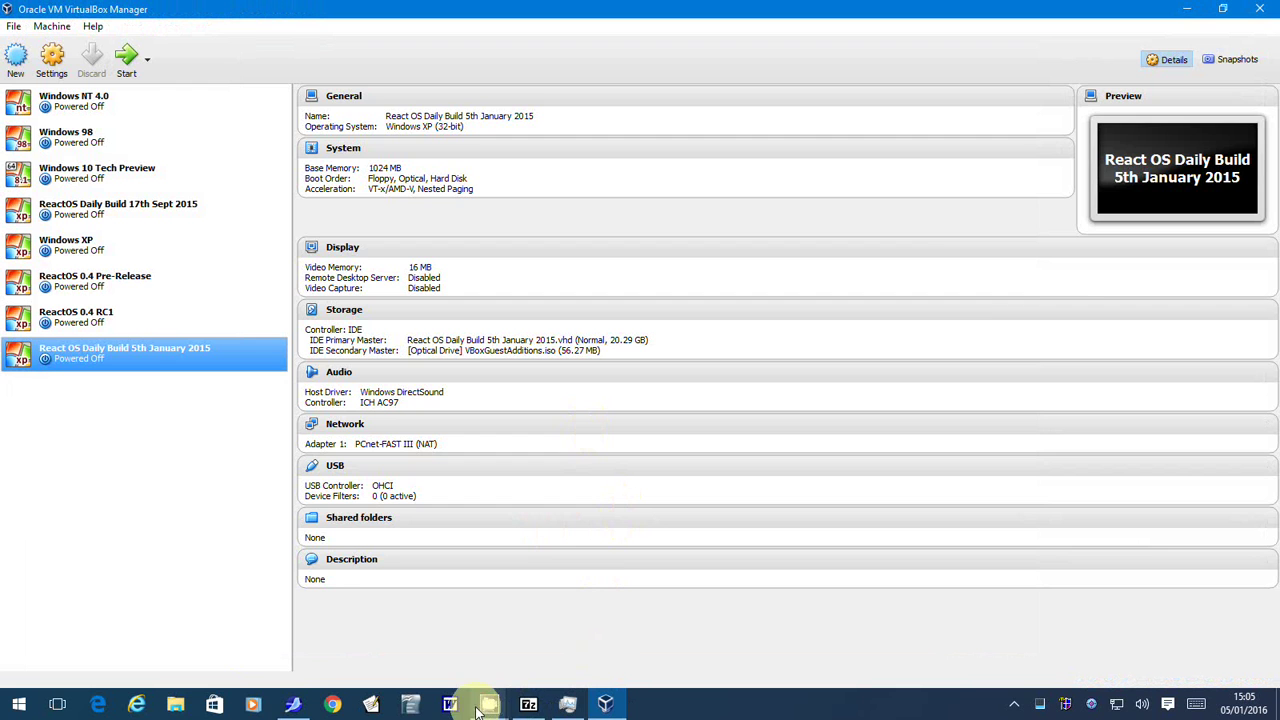
mouse_move(489, 704)
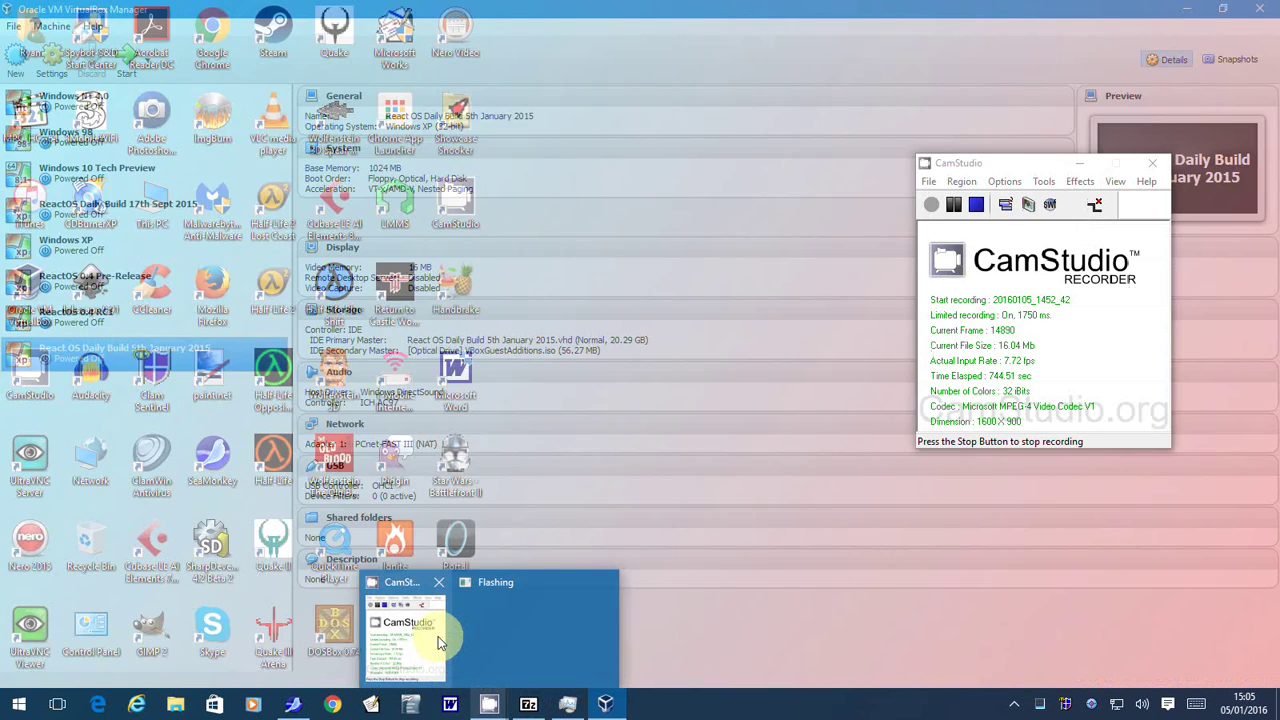
left_click(438, 636)
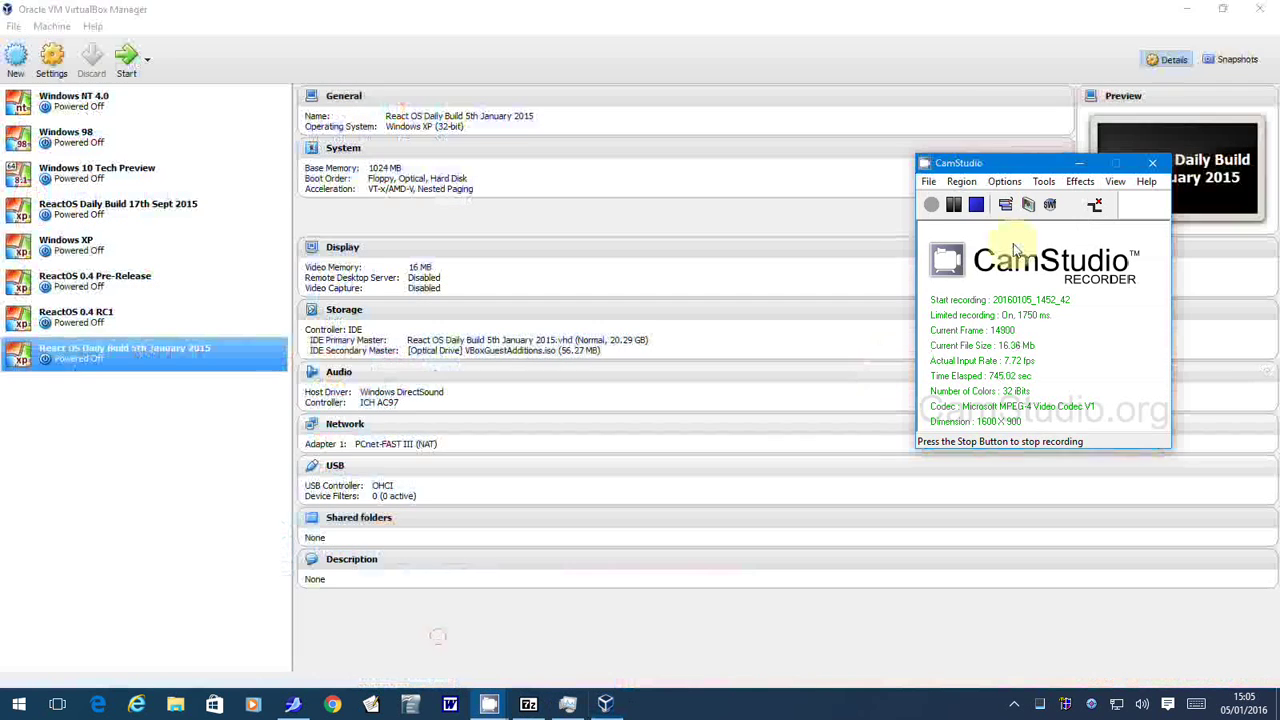